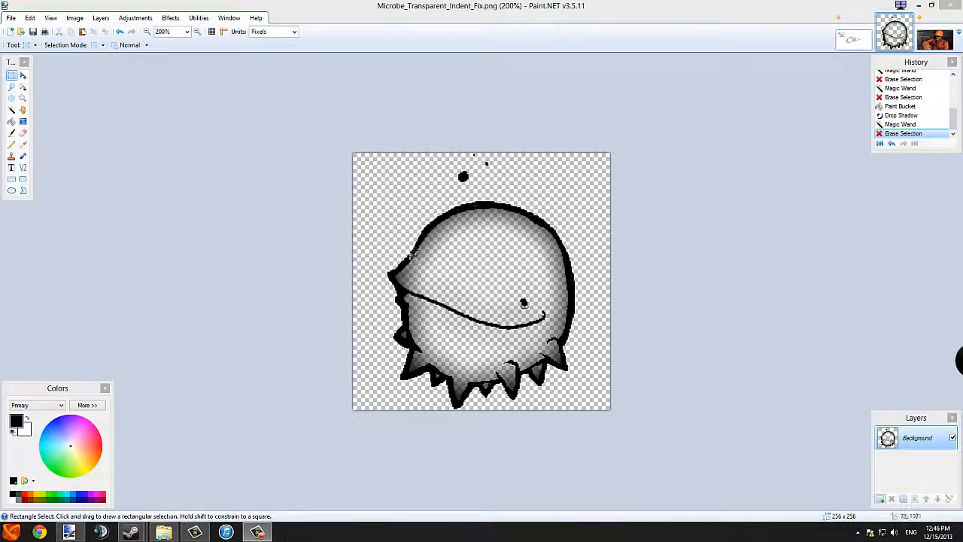
- Look through the open example images that use the transparent indent effect
left_click(23, 76)
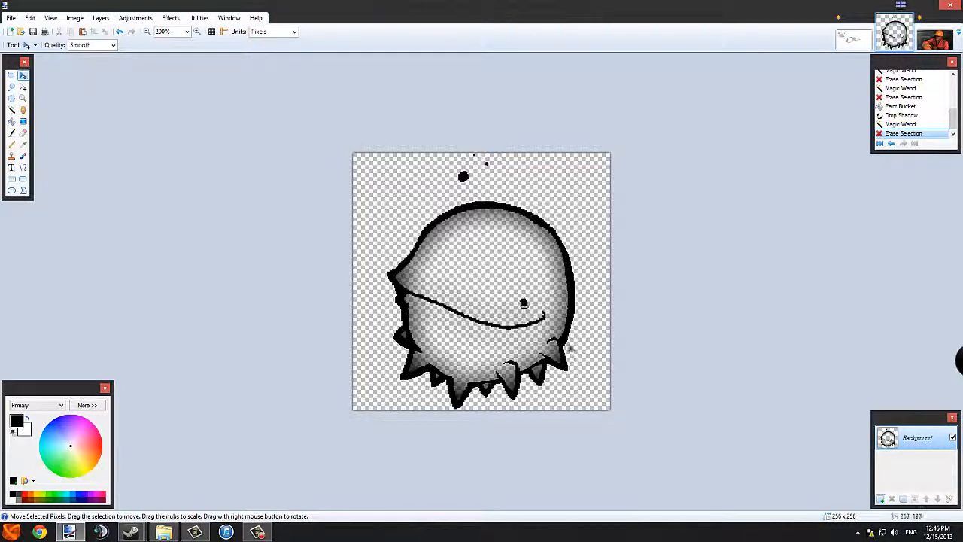
left_click(852, 37)
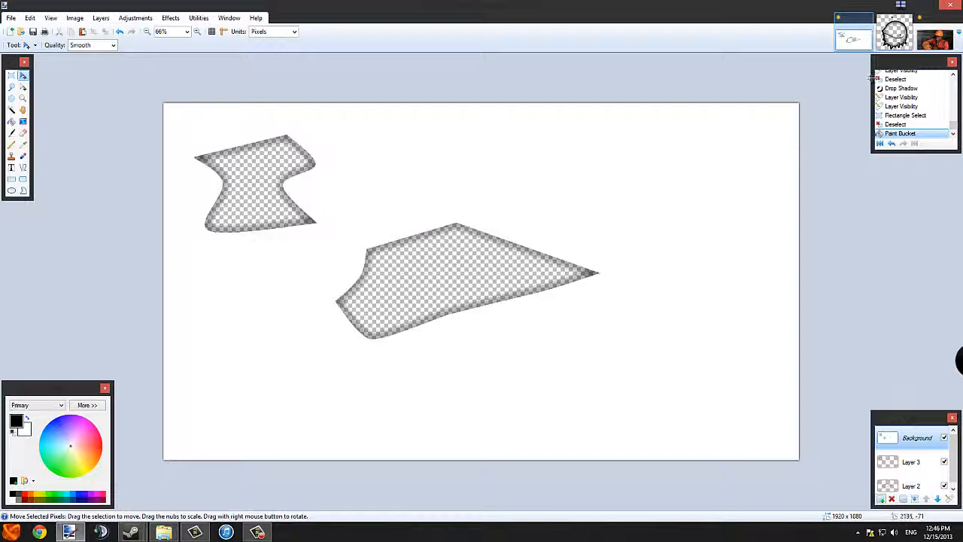
left_click(935, 39)
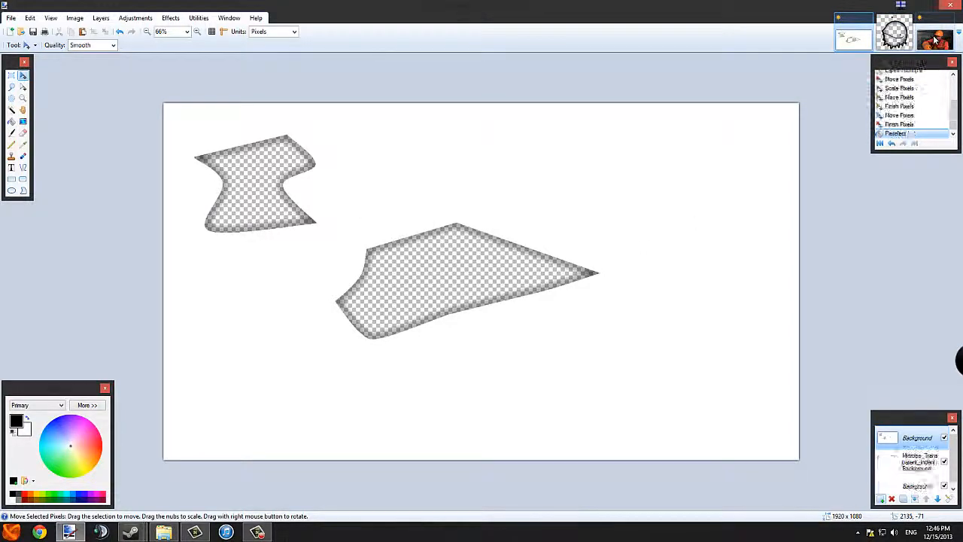
left_click(893, 38)
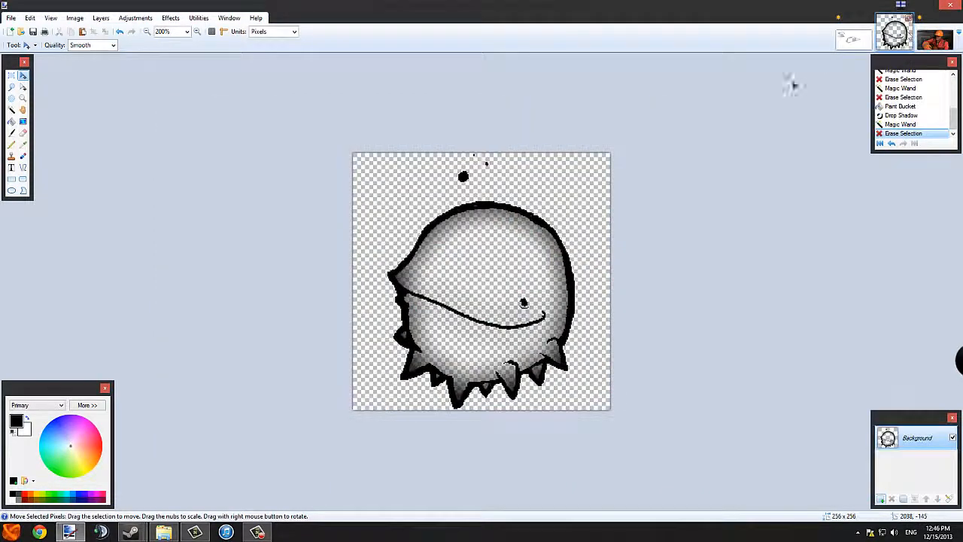
- Examine the small microbe mark in the lower corner of the orange-helmet character image at 200% zoom
left_click(934, 40)
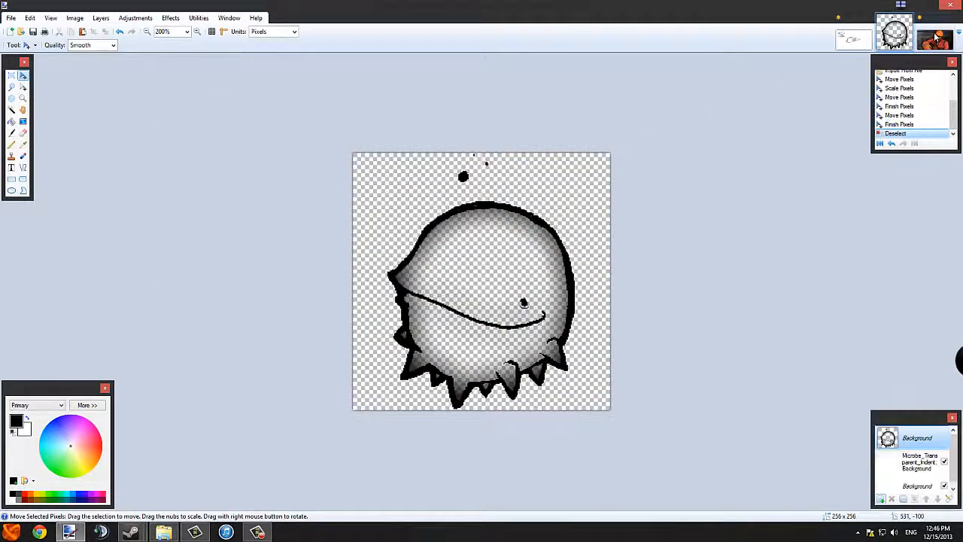
left_click(198, 31)
left_click(198, 32)
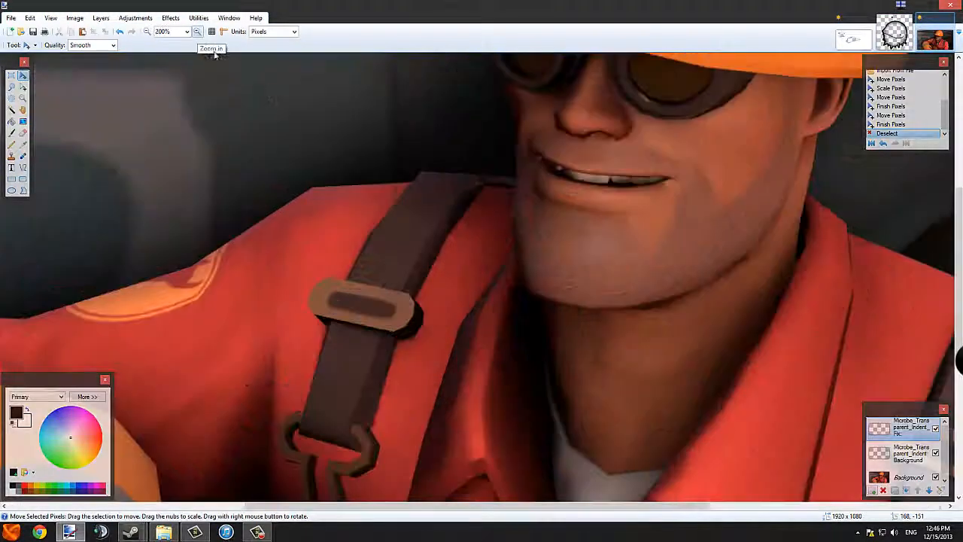
left_click_drag(395, 506, 186, 521)
scroll(399, 351, "down", 5)
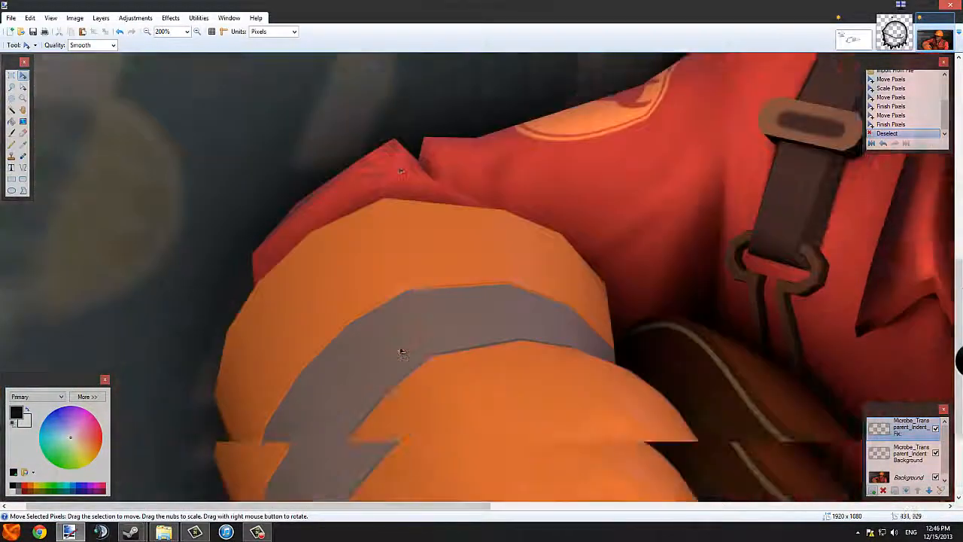
left_click_drag(82, 381, 415, 288)
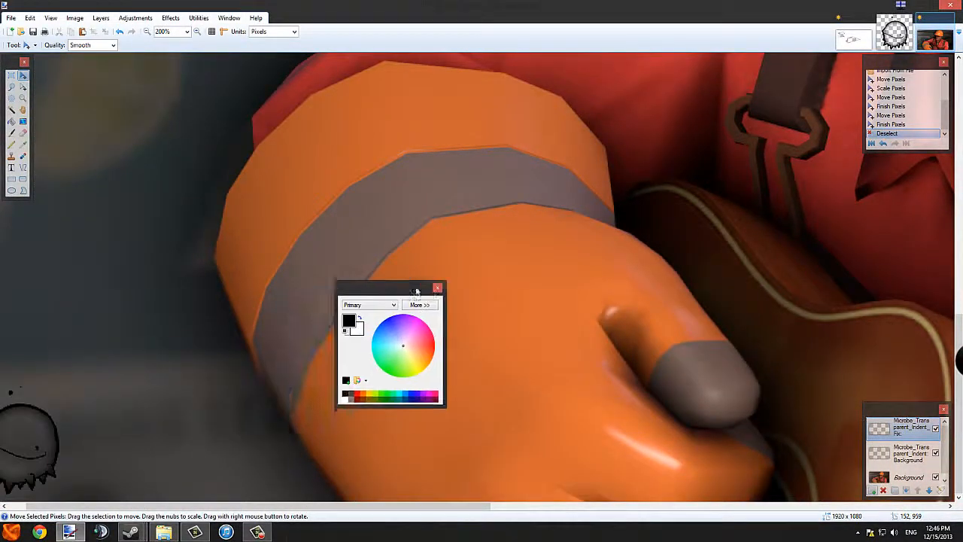
left_click_drag(222, 510, 204, 510)
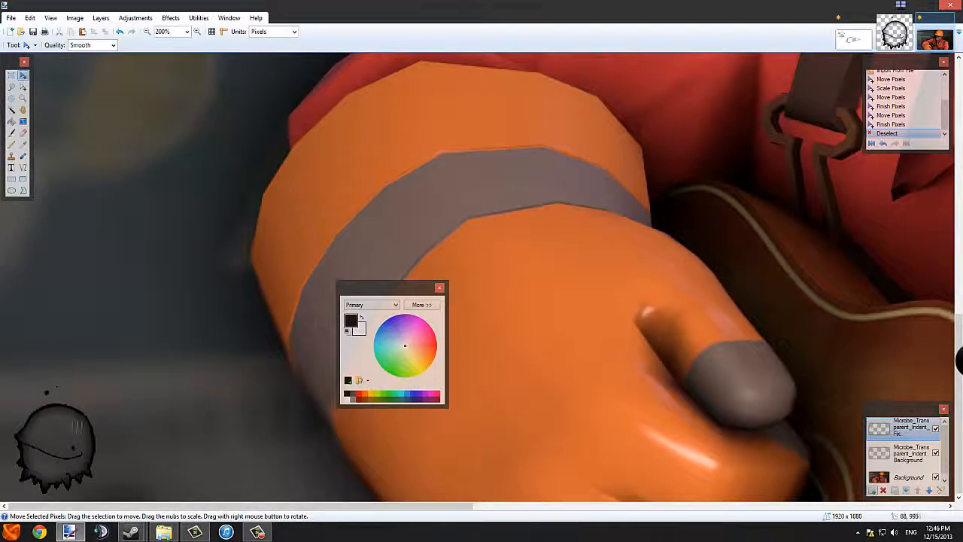
left_click(148, 33)
left_click(148, 33)
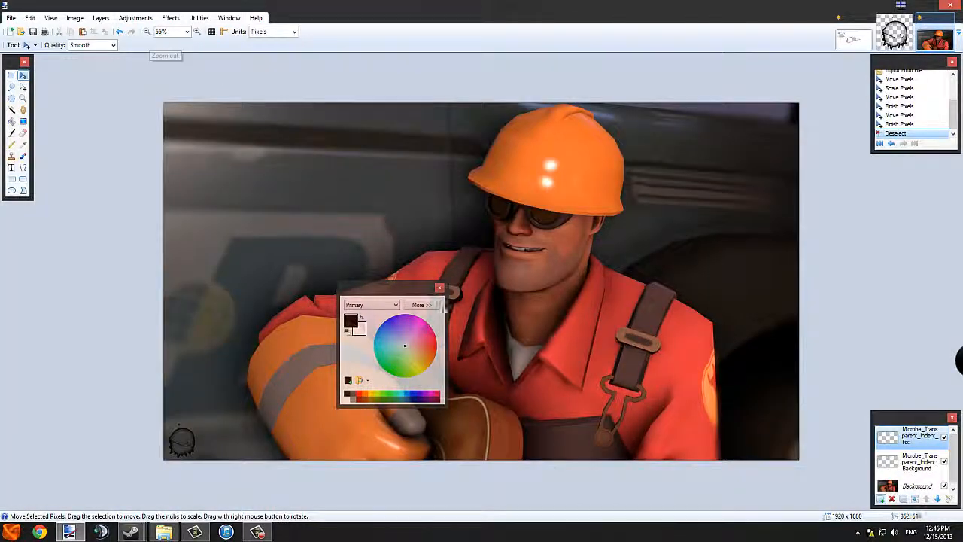
left_click_drag(414, 289, 79, 388)
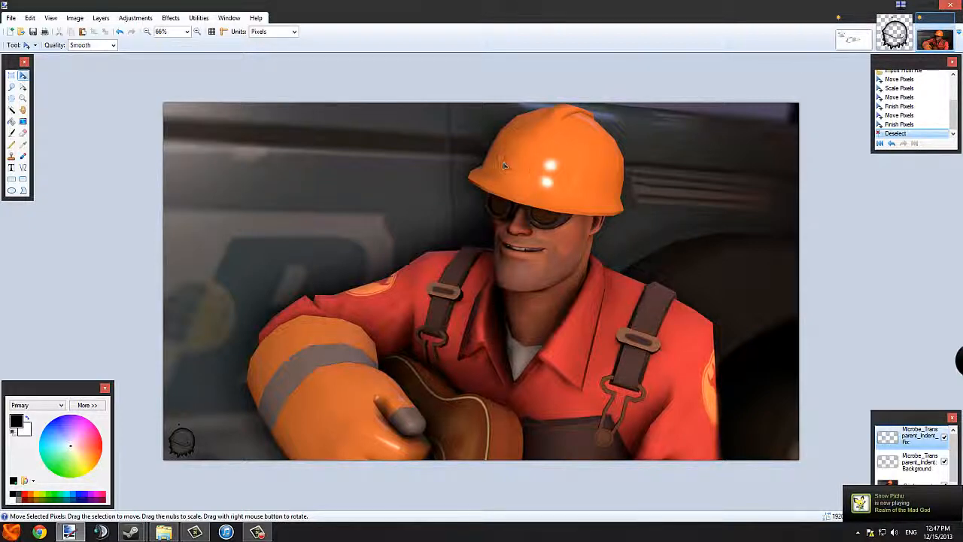
left_click(889, 36)
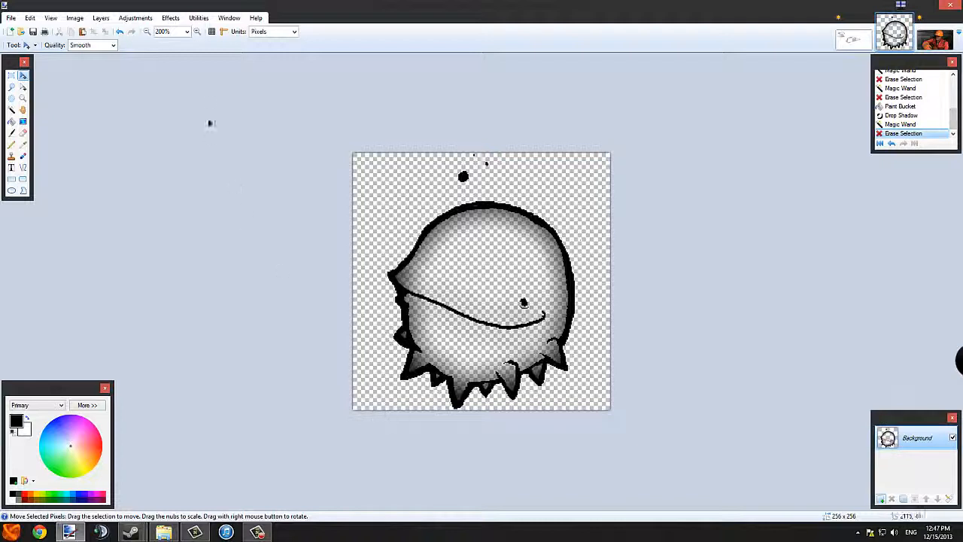
left_click(166, 17)
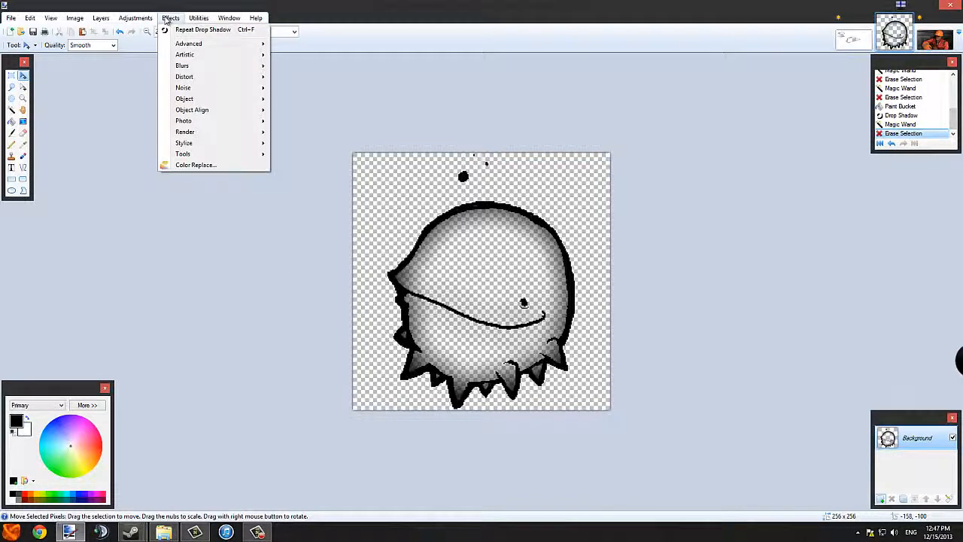
left_click(168, 20)
- Open the Gateway logo image, gateway_logo.png, from the Pictures library
left_click(10, 20)
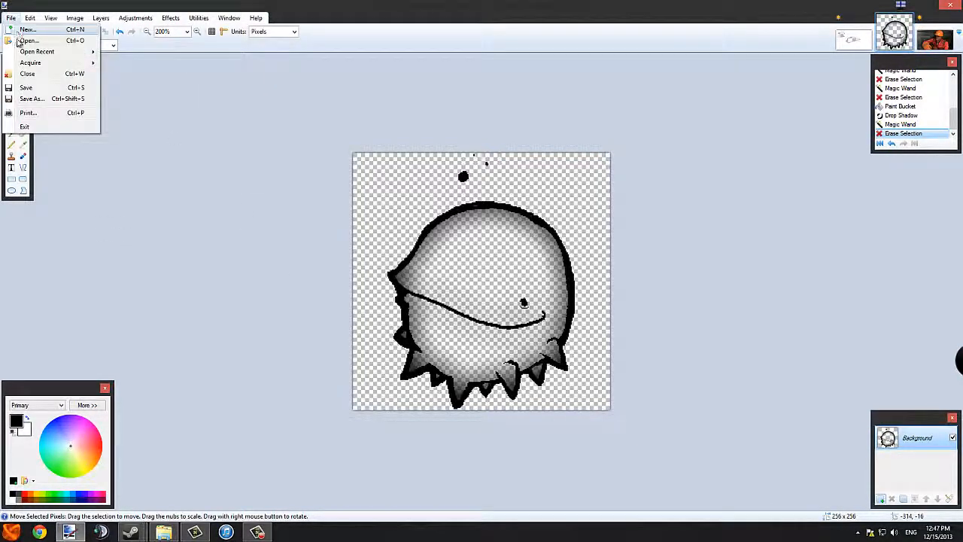
left_click(29, 40)
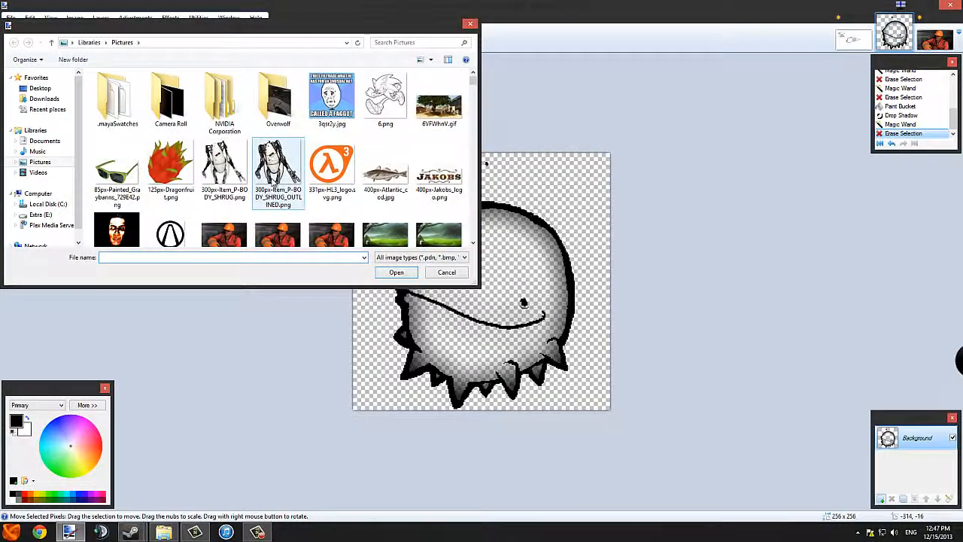
left_click(308, 173)
scroll(303, 179, "down", 4)
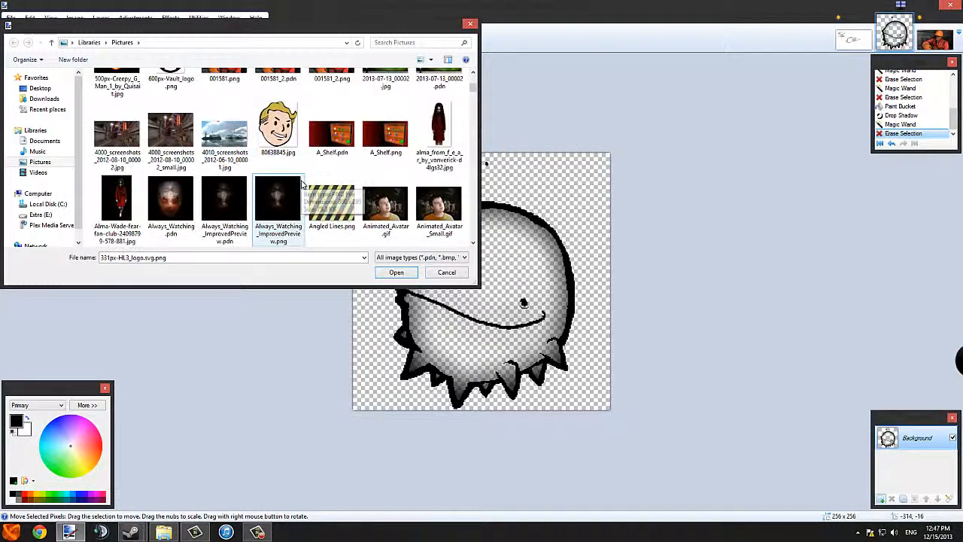
scroll(303, 184, "down", 5)
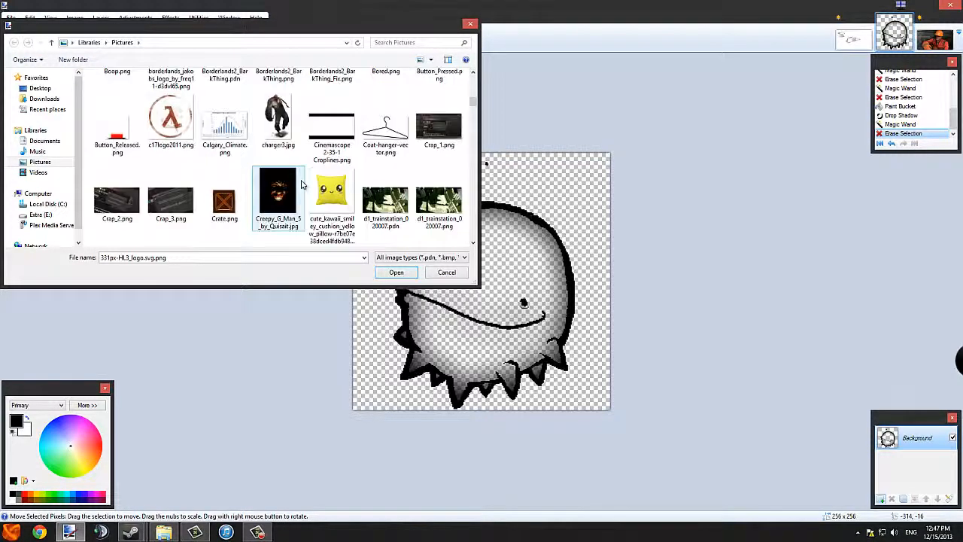
scroll(302, 183, "down", 5)
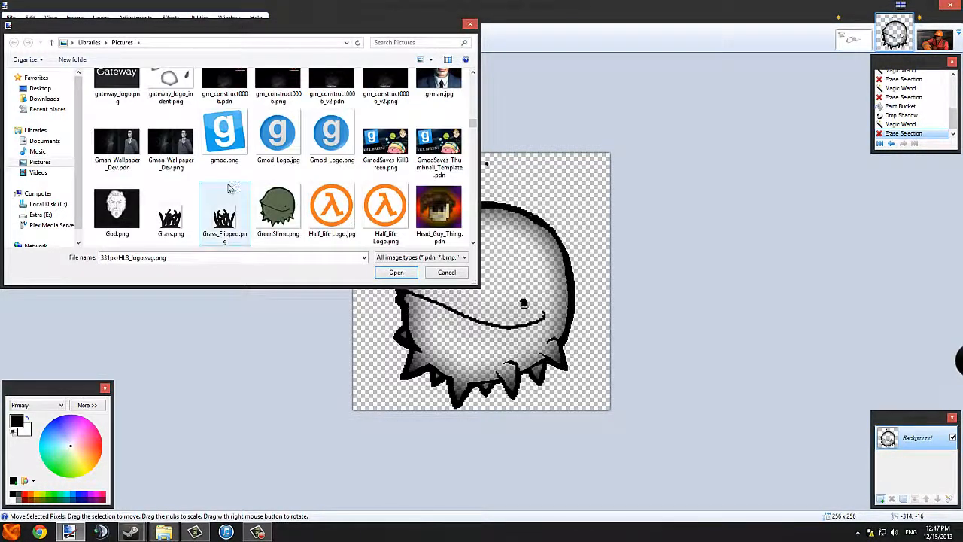
scroll(237, 192, "down", 2)
scroll(316, 220, "up", 3)
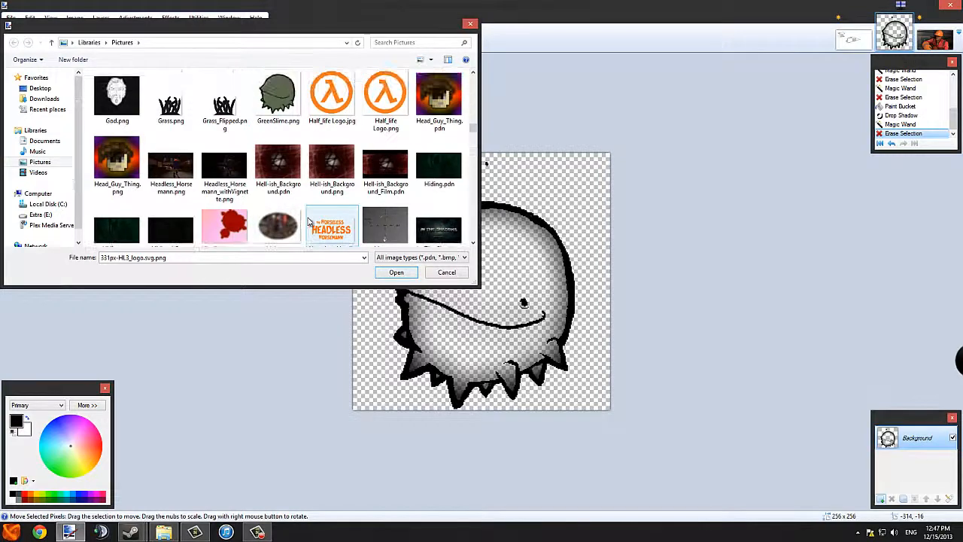
mouse_move(472, 125)
left_mouse_down()
mouse_move(474, 112)
mouse_move(474, 129)
left_mouse_up()
double_click(103, 228)
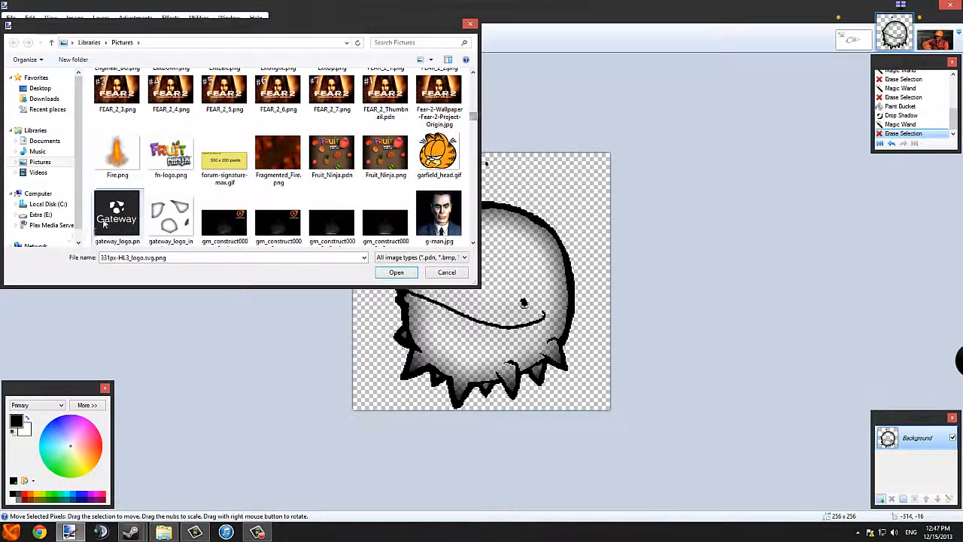
key("s")
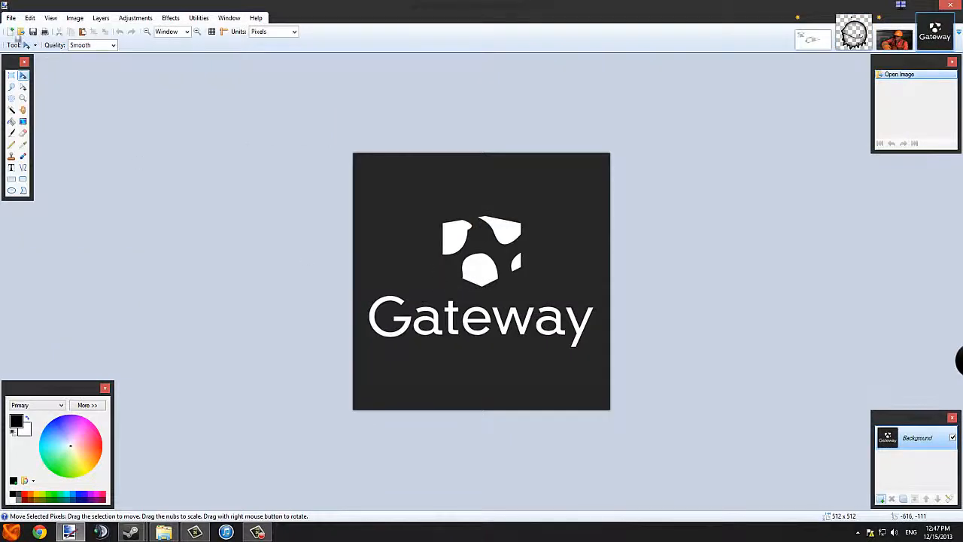
left_click_drag(350, 286, 503, 404)
left_click(365, 295)
left_click_drag(342, 298, 496, 324)
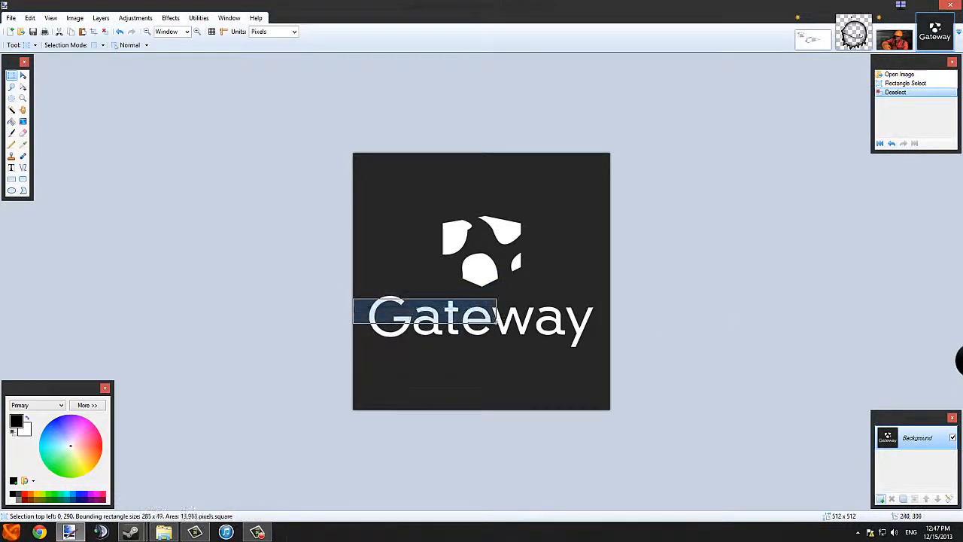
left_click(211, 249)
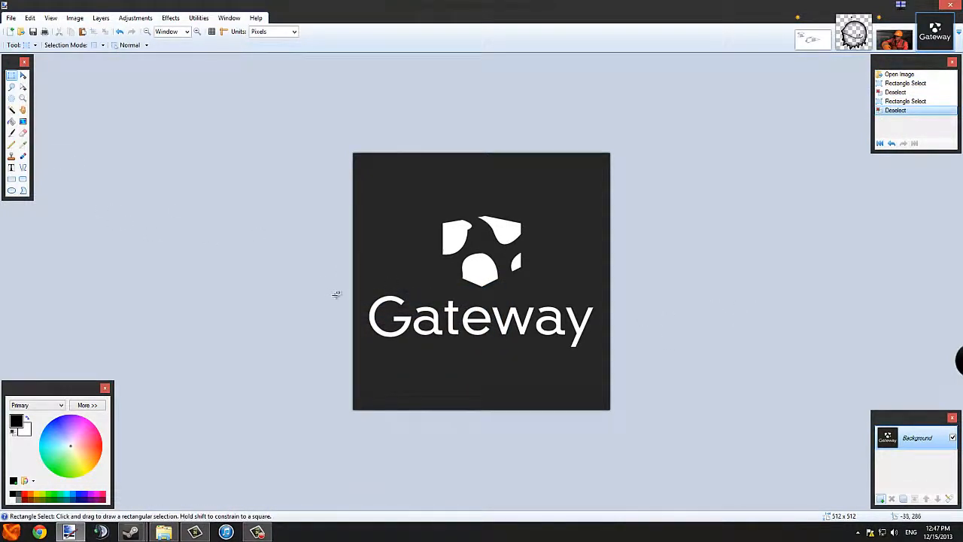
- Erase the area containing the Gateway lettering below the symbol and fill it with the logo's dark background colour
mouse_move(340, 291)
left_mouse_down()
mouse_move(582, 343)
mouse_move(649, 425)
mouse_move(645, 434)
left_mouse_up()
key("Delete")
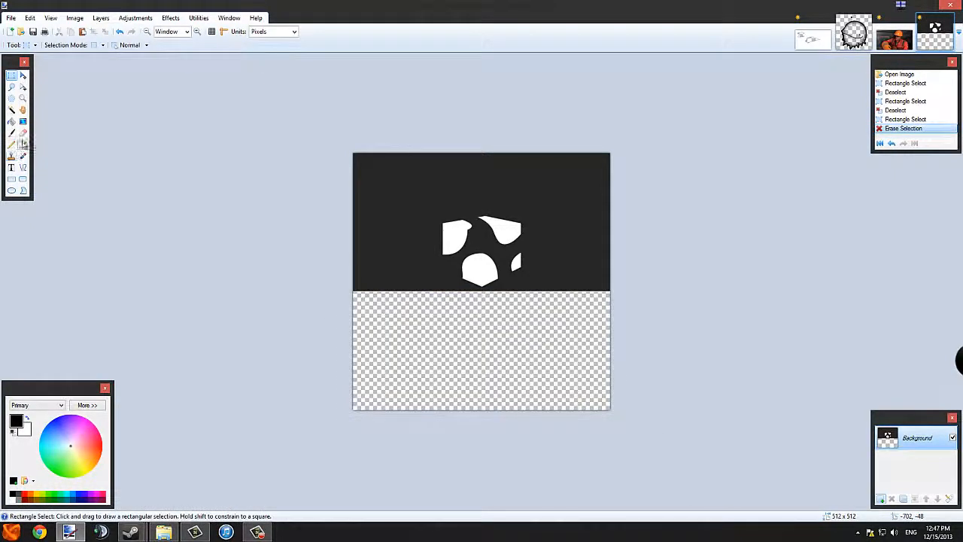
left_click(23, 144)
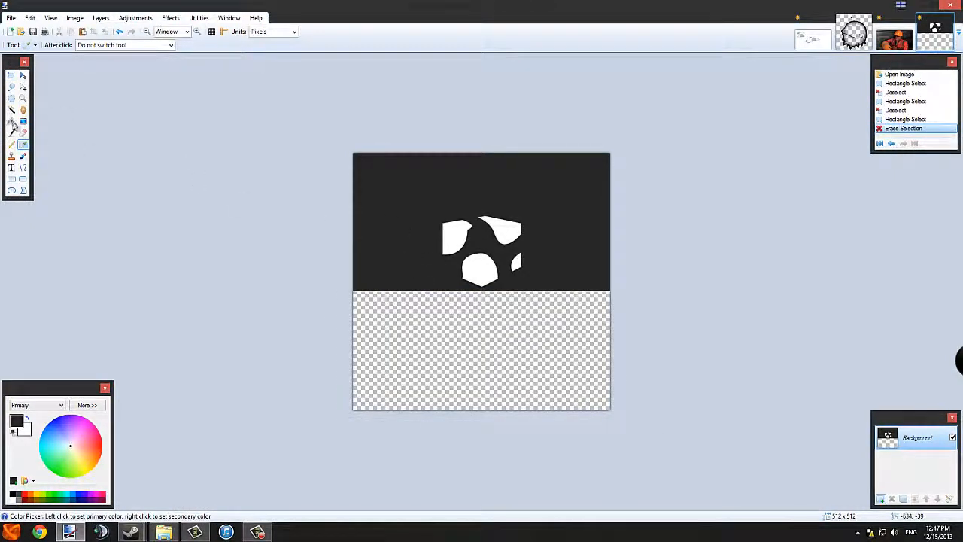
left_click(11, 121)
left_click(434, 346)
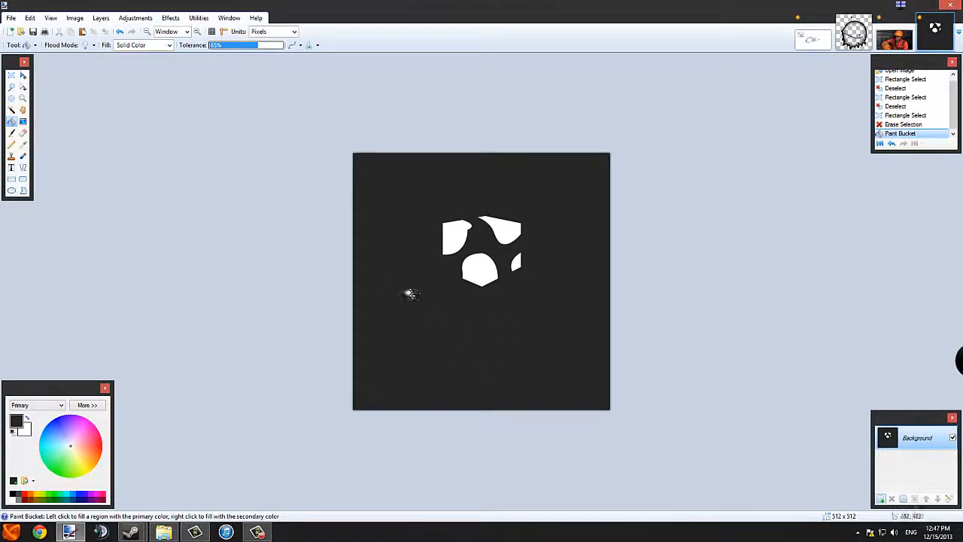
- Select all the white shapes of the symbol with the Magic Wand, copy them, and erase them from the Background layer
left_click(12, 110)
left_click(451, 234)
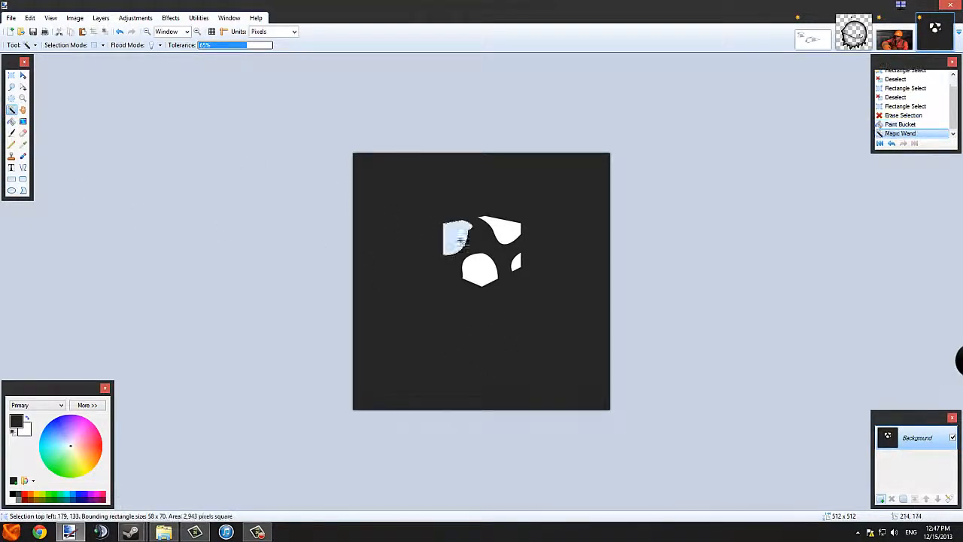
left_click(502, 232)
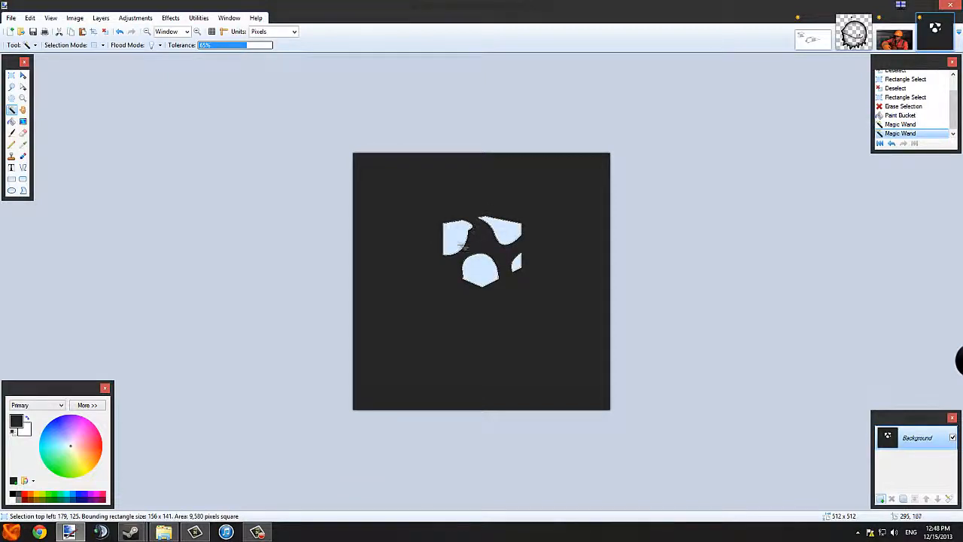
key("m")
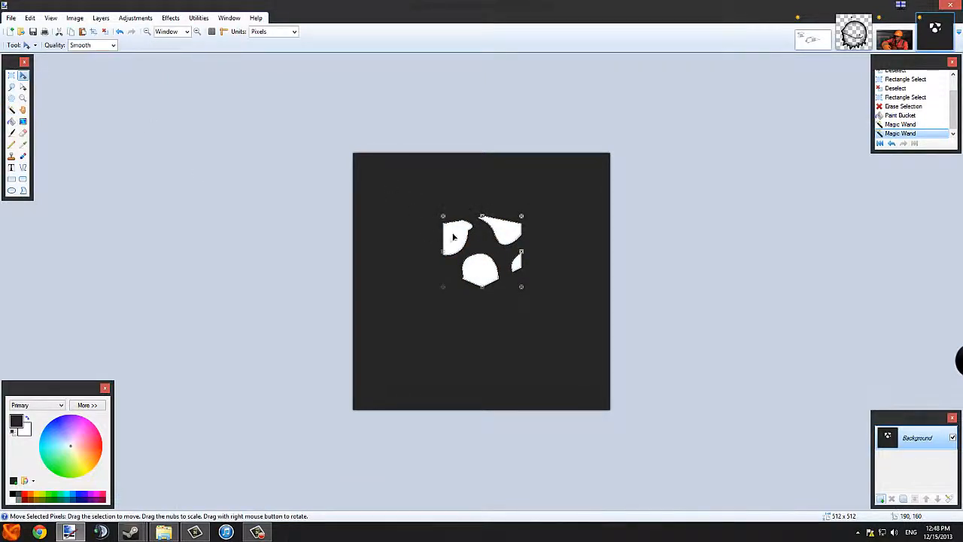
left_click_drag(426, 223, 444, 236)
key("ctrl+z")
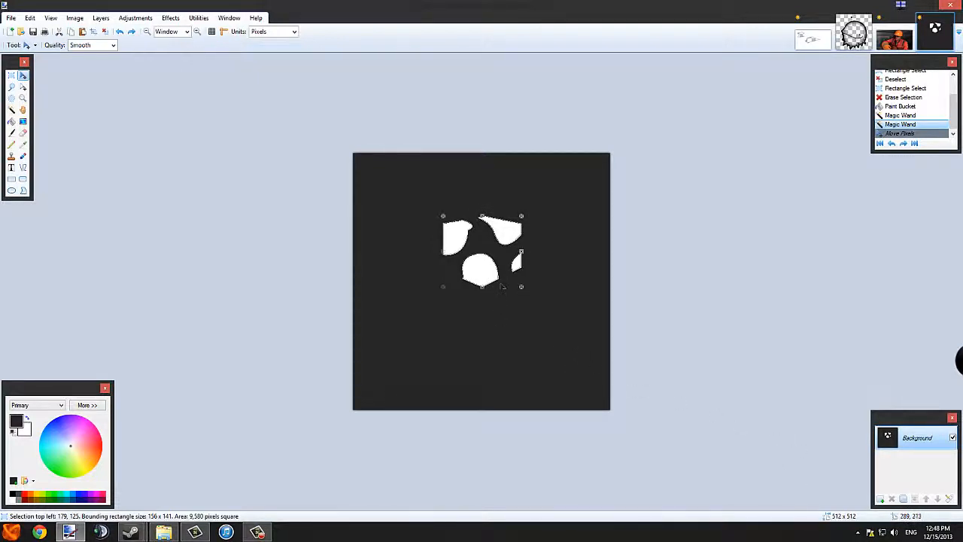
key("Delete")
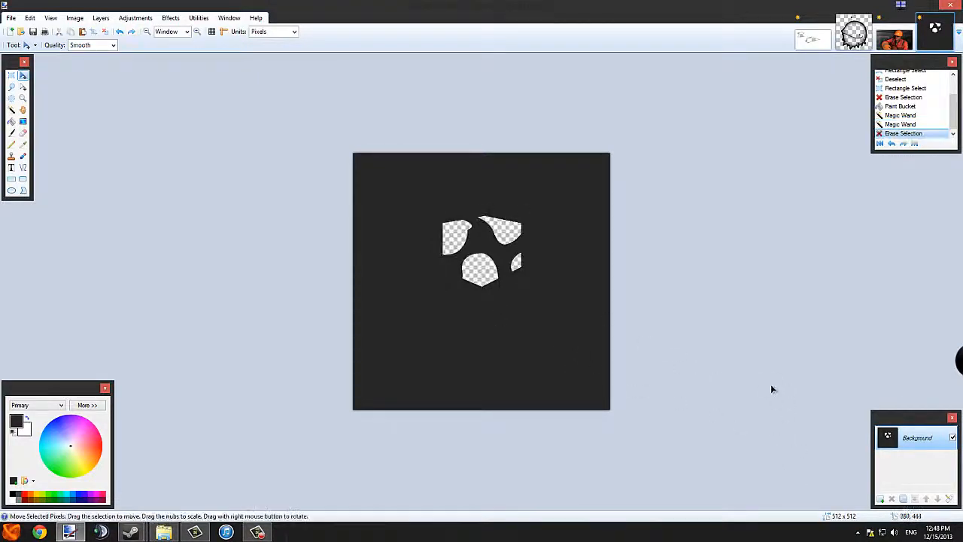
- Paste the white shapes onto a new layer, hide that layer, and make the Background layer active
left_click(881, 499)
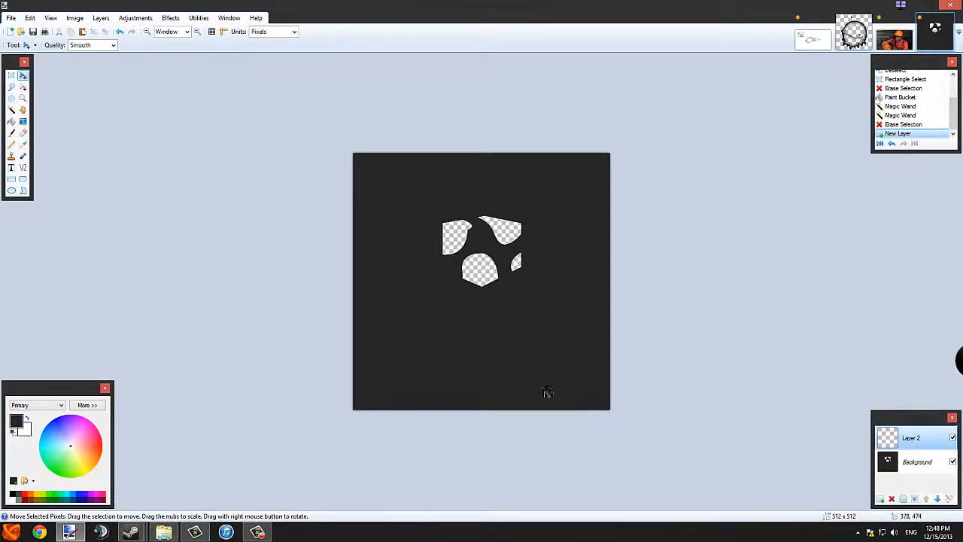
key("ctrl+v")
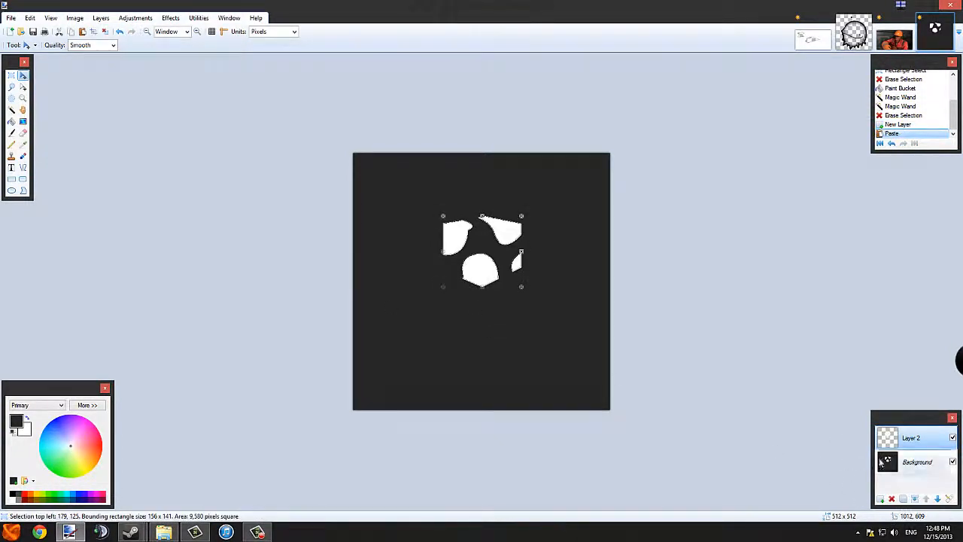
left_click(897, 464)
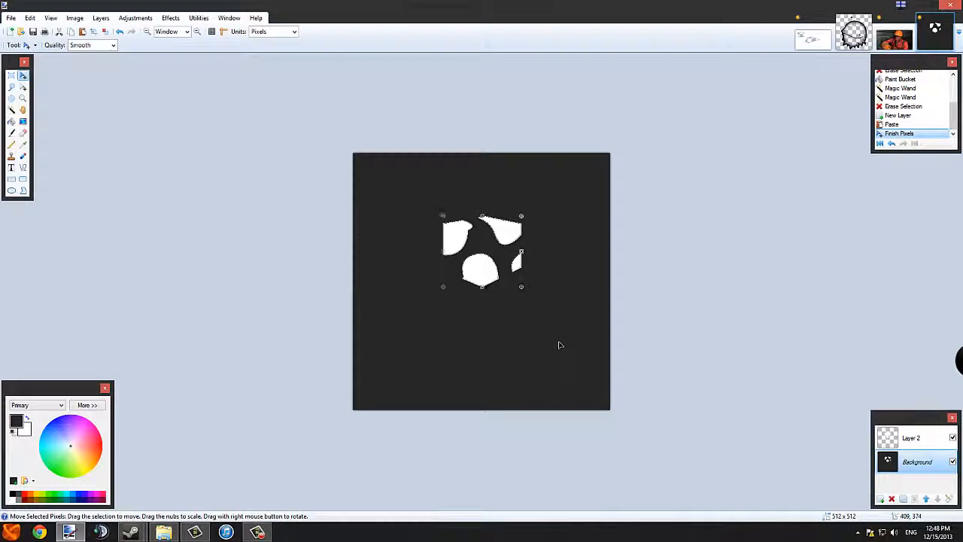
left_click(952, 437)
left_click(11, 75)
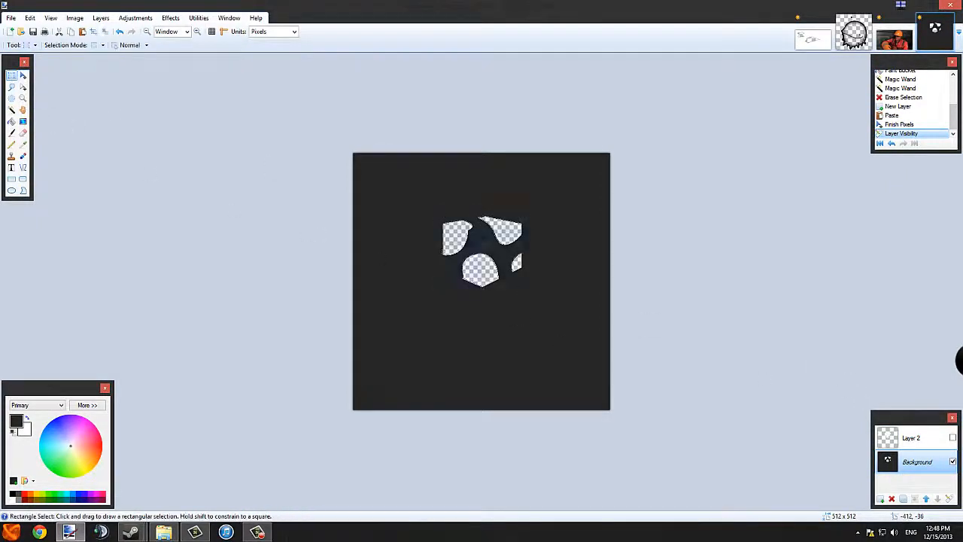
- Try filling the two upper cut-outs of the Background layer with the dark colour using the Paint Bucket, and undo both fills
left_click(60, 133)
left_click(12, 121)
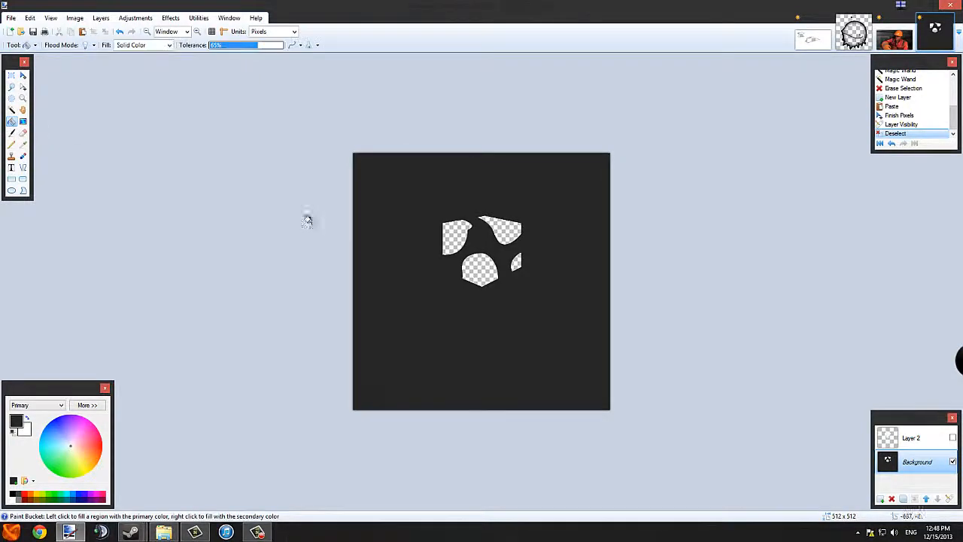
left_click(455, 238)
left_click(503, 233)
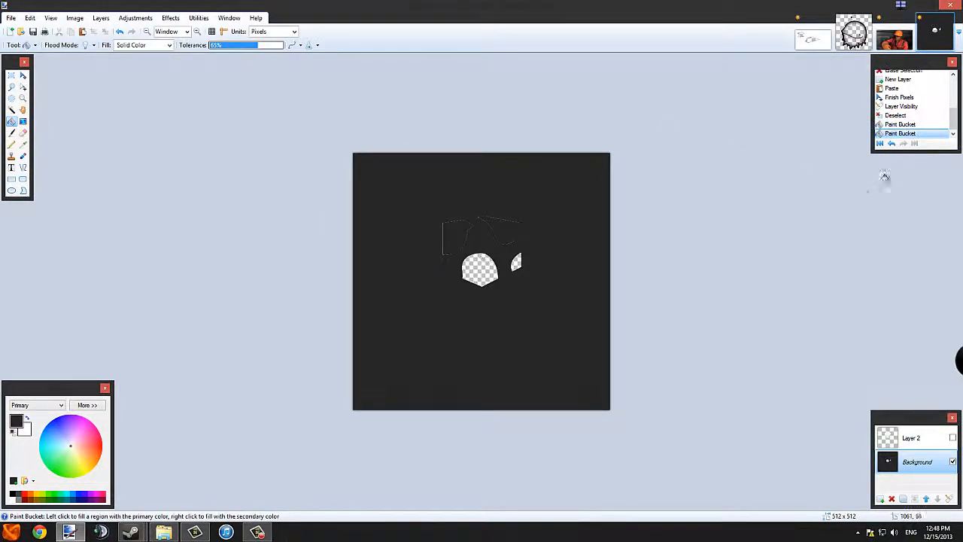
left_click(892, 143)
left_click(891, 143)
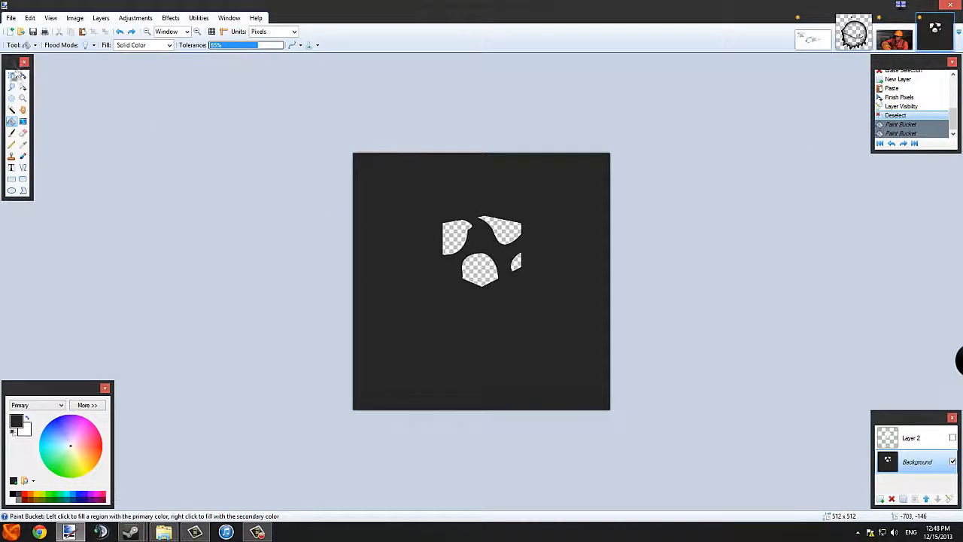
- Erase a rectangle of about 241 x 196 pixels around the symbol on the Background layer and fill it with the dark colour
left_click(12, 75)
left_click_drag(425, 205, 546, 303)
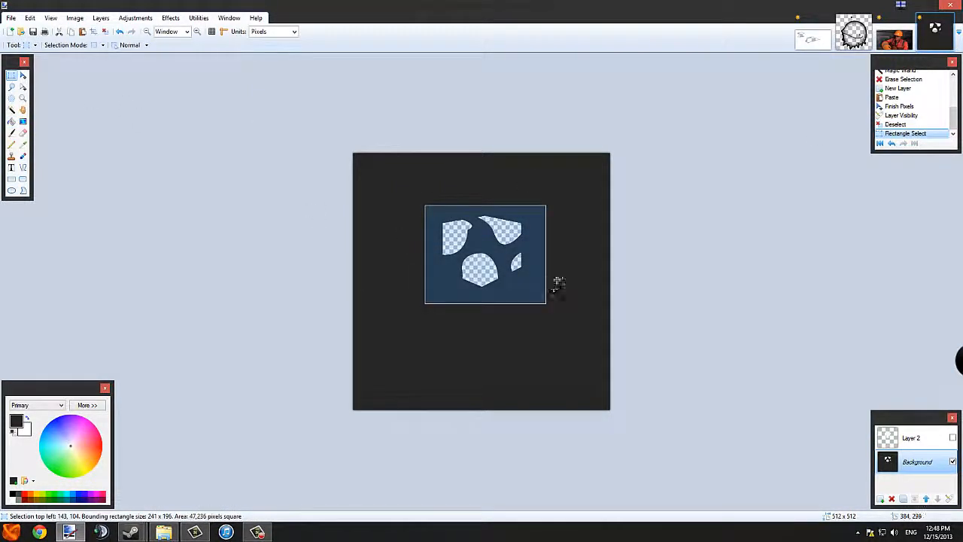
key("Delete")
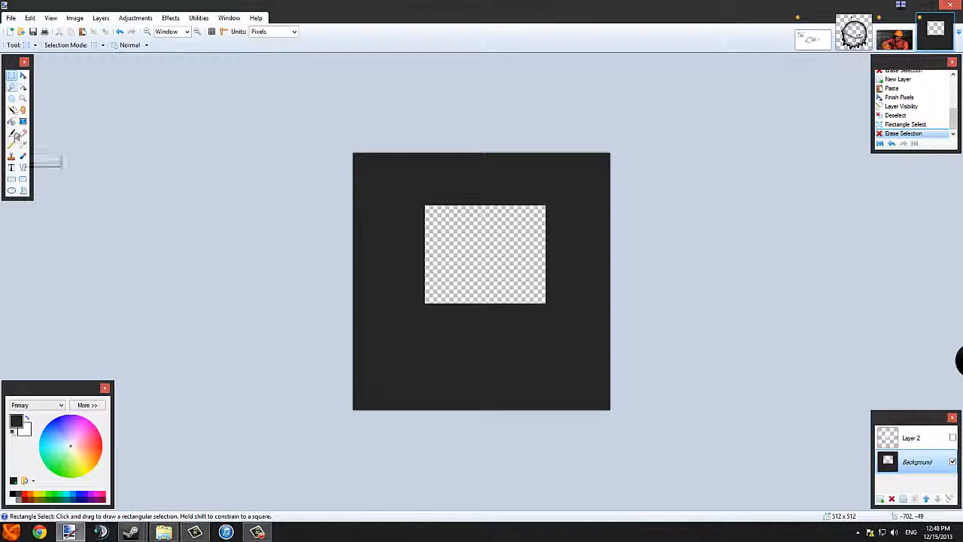
left_click(11, 120)
left_click(468, 253)
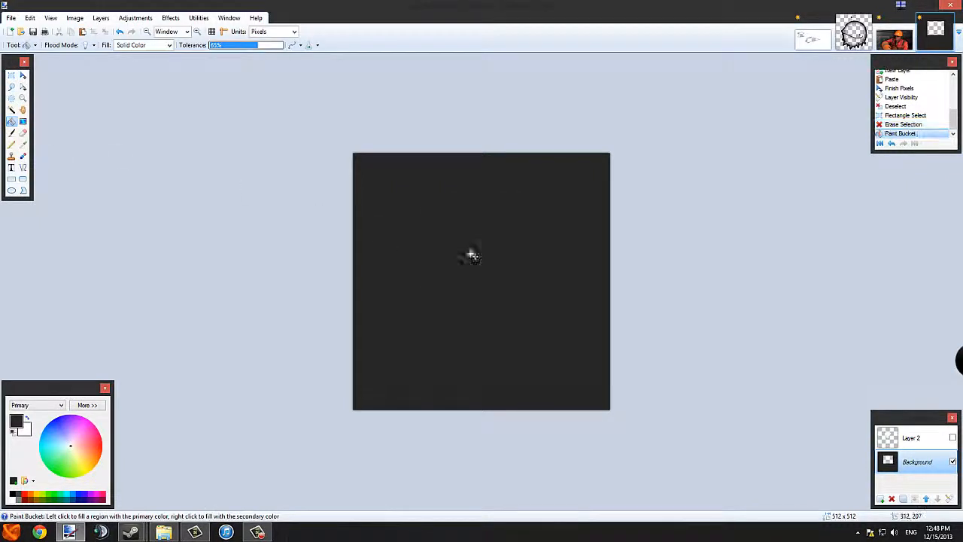
- Show and activate Layer 2, and move its white shapes about 53 pixels down and 8 pixels left
left_click(910, 444)
left_click(952, 438)
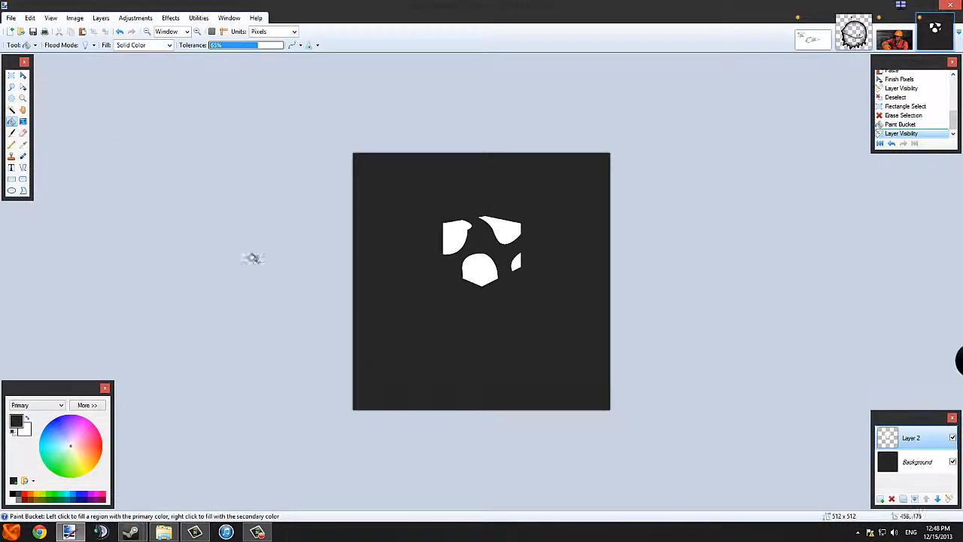
left_click(22, 76)
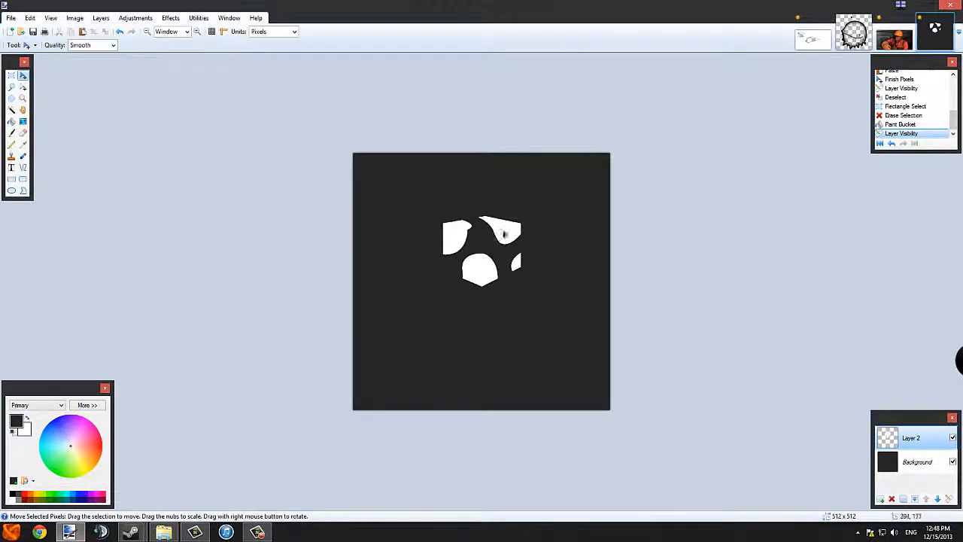
left_click_drag(506, 233, 502, 260)
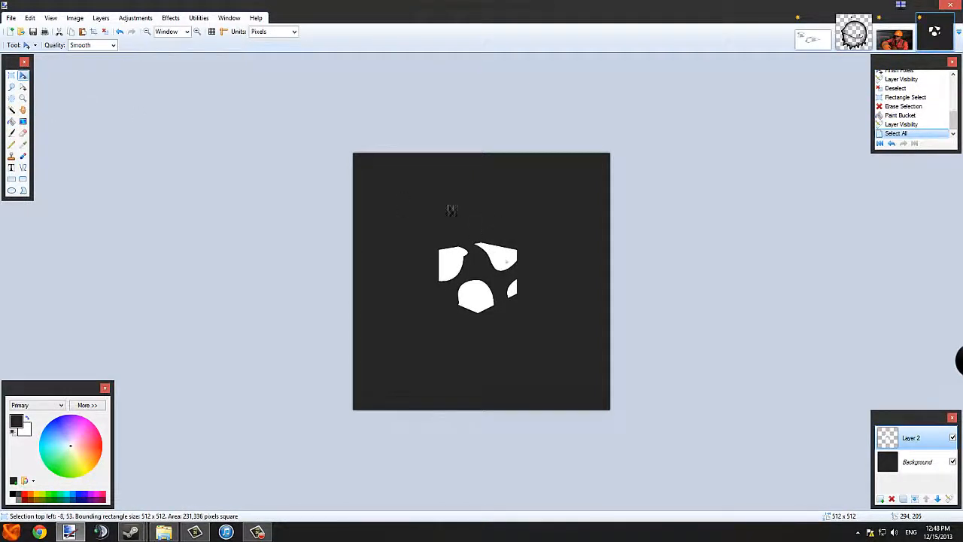
left_click_drag(451, 209, 451, 210)
- Center the white shapes of Layer 2 both ways with Center Both, clear the selection, and repeat the centering for the whole canvas
left_click(170, 17)
mouse_move(258, 112)
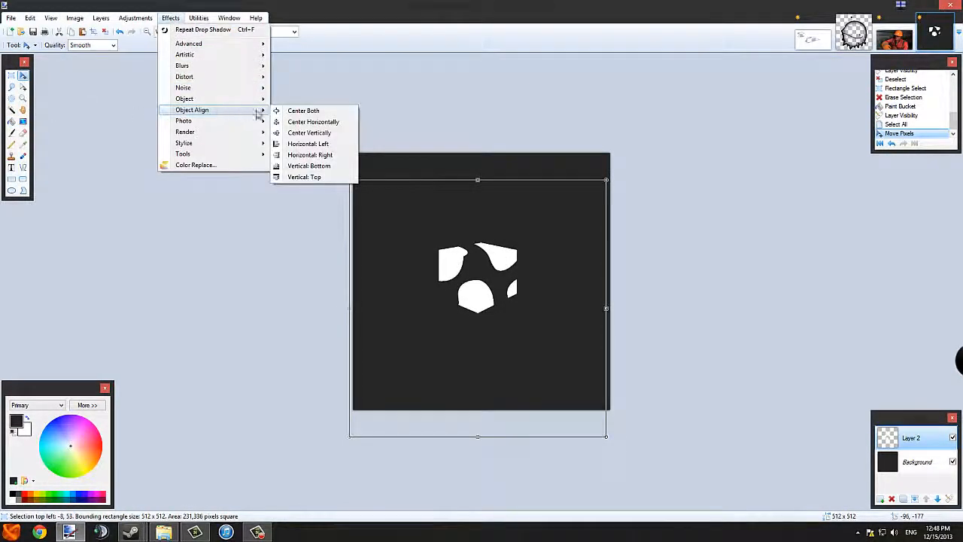
left_click(292, 115)
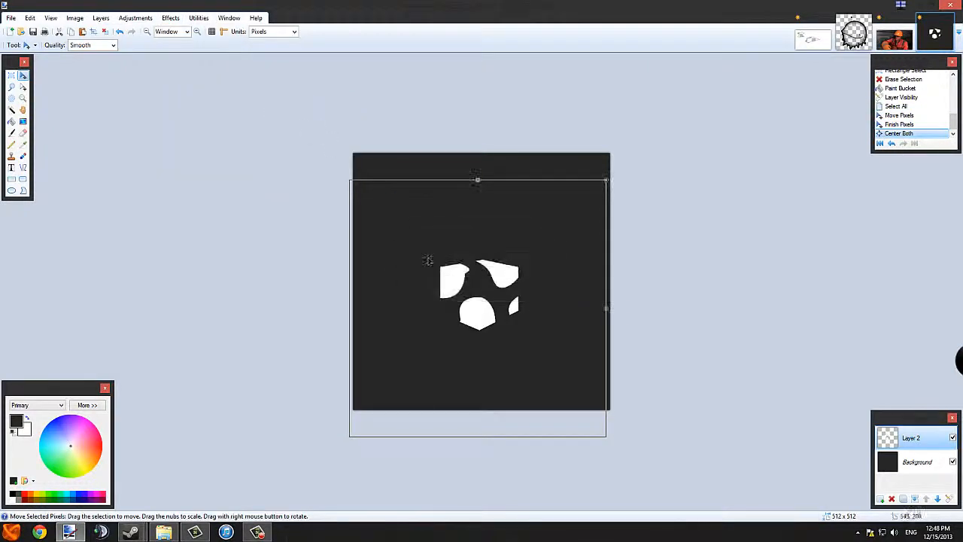
left_click(11, 75)
left_click(188, 151)
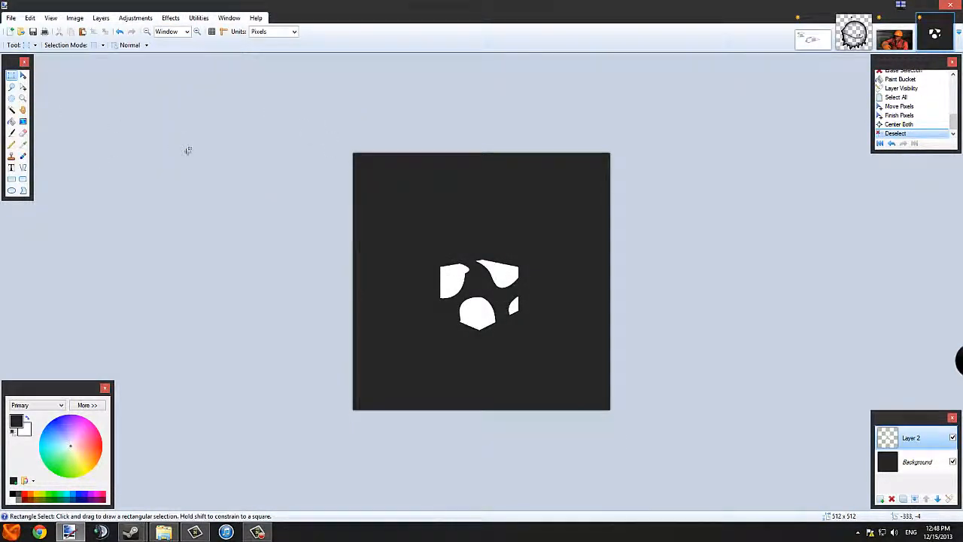
left_click(170, 18)
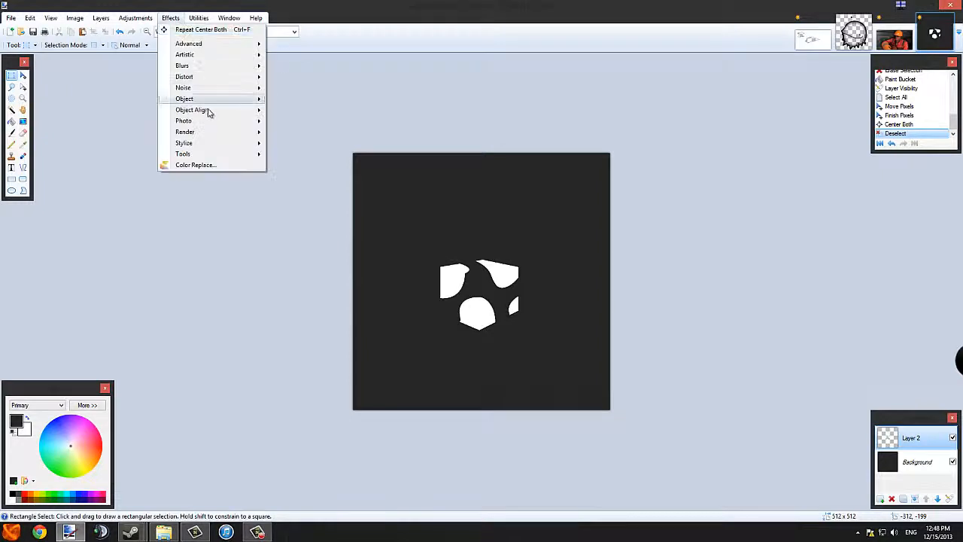
mouse_move(225, 110)
left_click(290, 112)
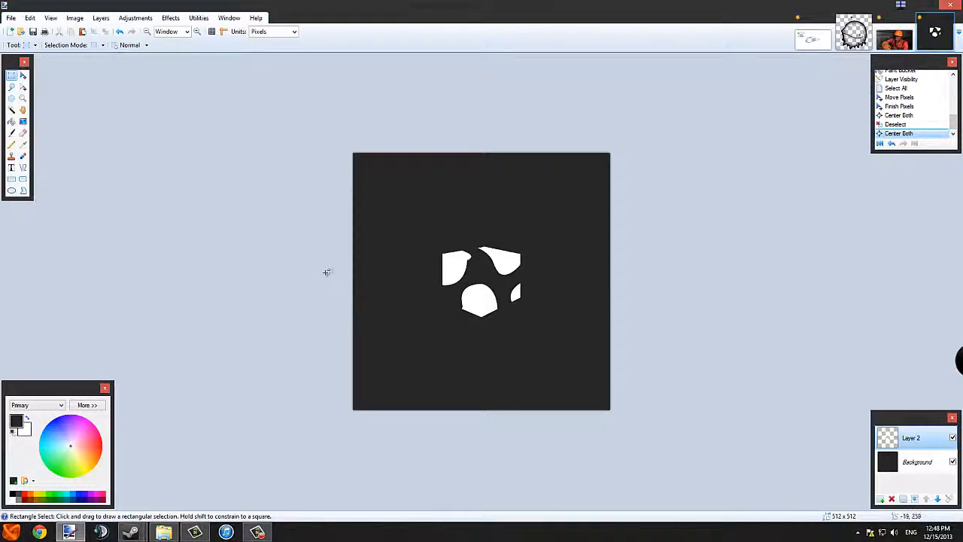
left_click(167, 20)
mouse_move(229, 143)
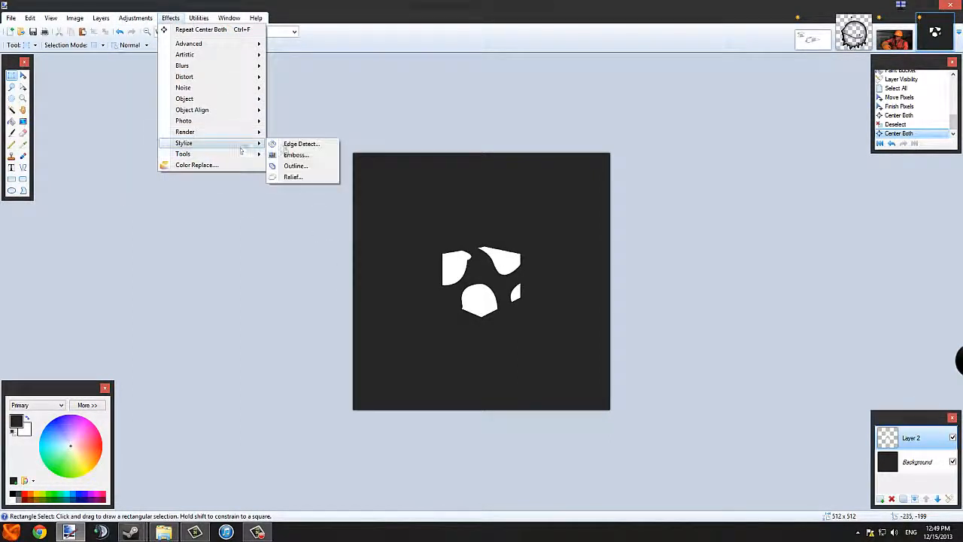
left_click(295, 166)
left_click_drag(460, 217, 641, 178)
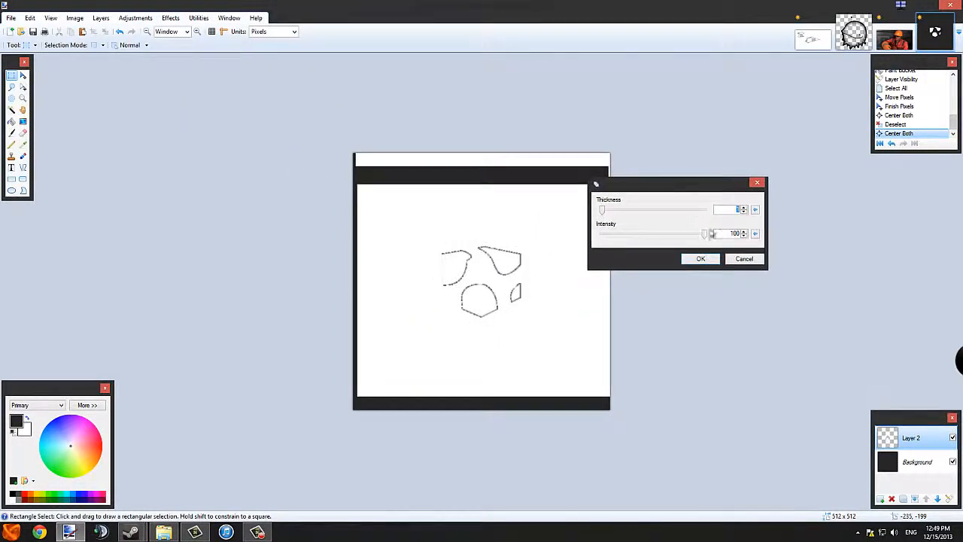
left_click(741, 259)
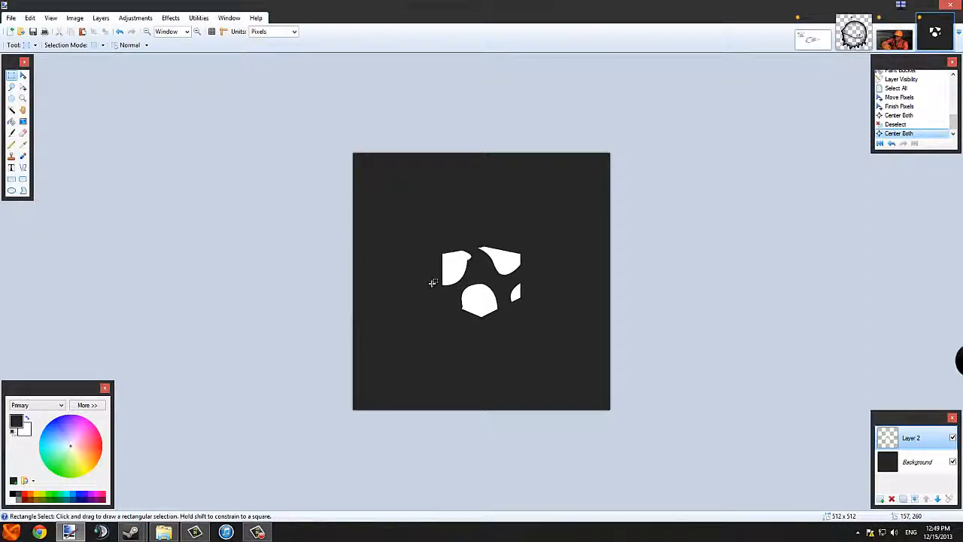
- Try a black drop shadow with widening radius 3 and blur radius 0 on Layer 2's shapes, and undo it
left_click(173, 18)
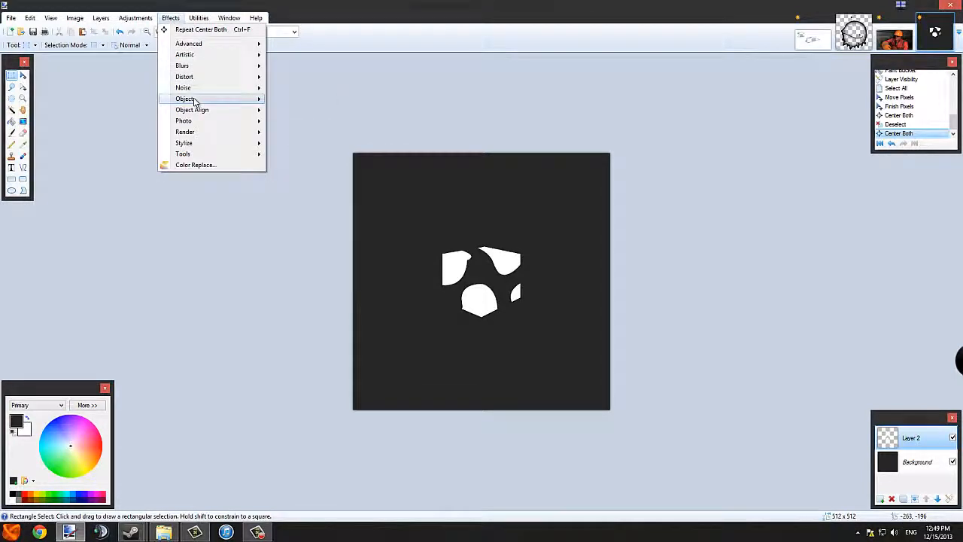
mouse_move(203, 101)
left_click(305, 99)
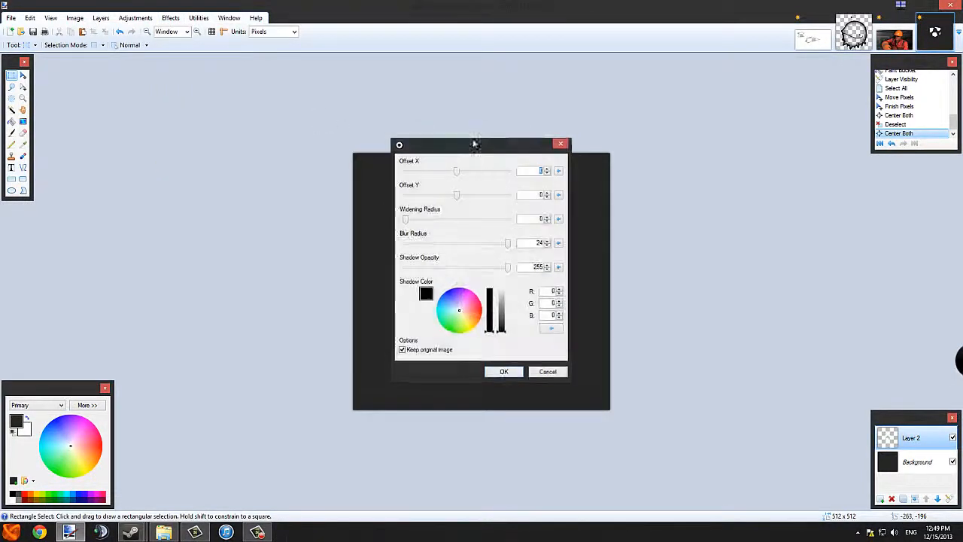
left_click_drag(474, 144, 687, 153)
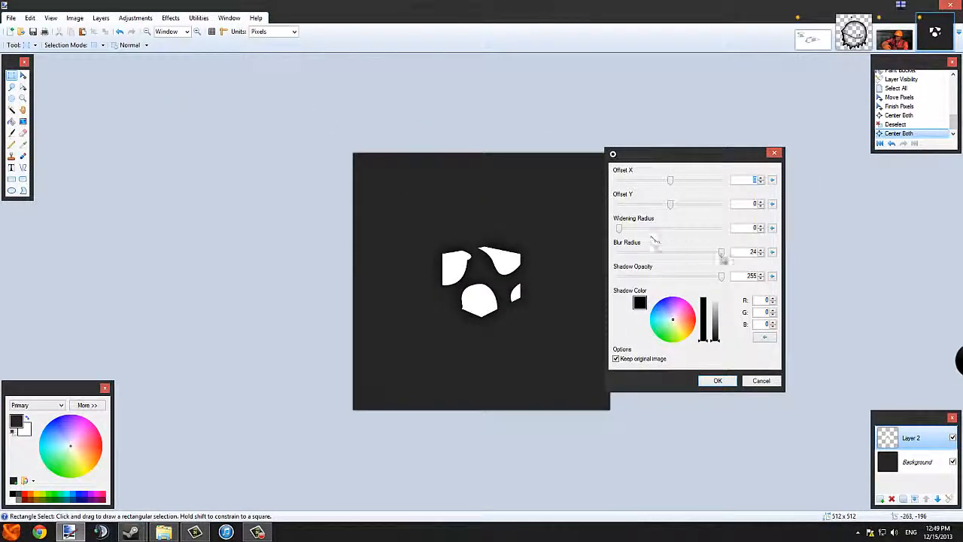
left_click(720, 255)
left_click_drag(720, 254, 634, 229)
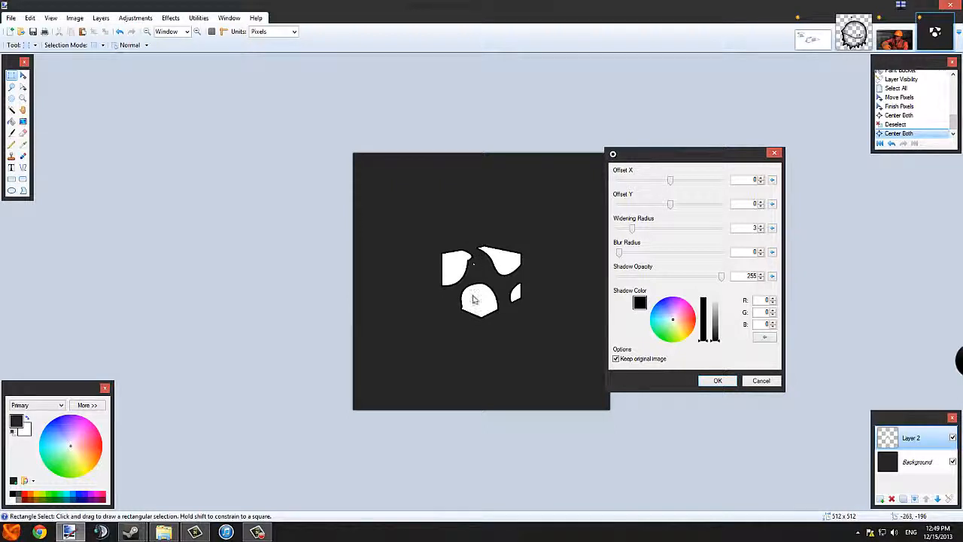
left_click(713, 381)
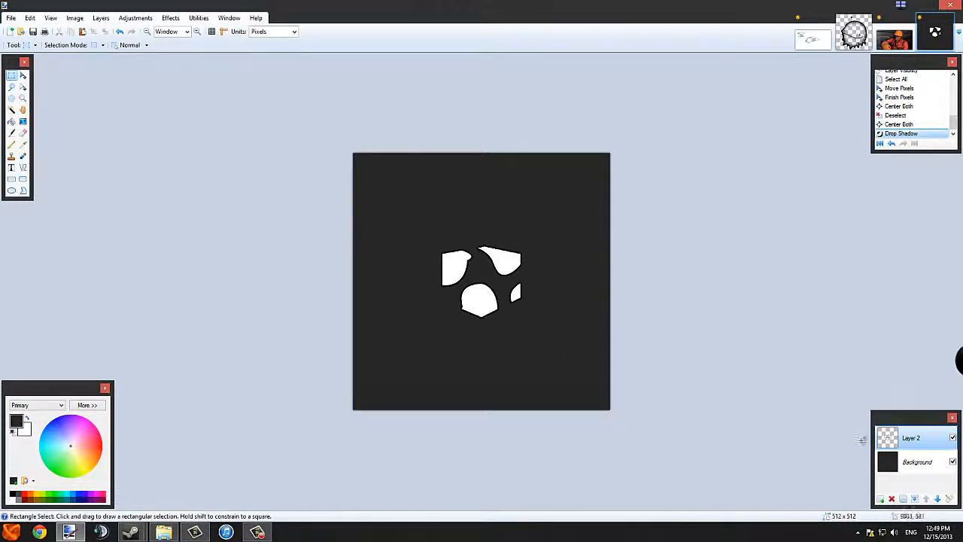
left_click(893, 143)
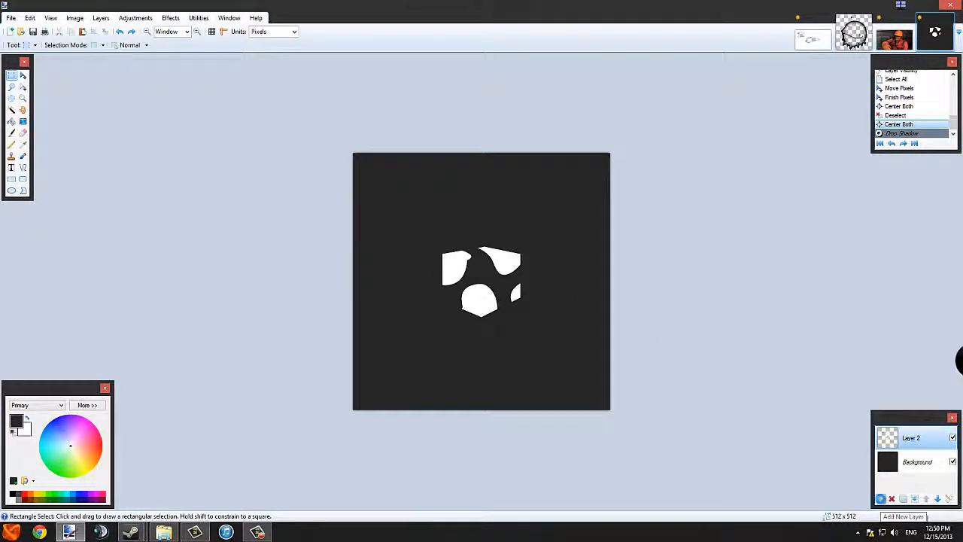
- Duplicate Layer 2 and make the lower of the two copies active
left_click(880, 499)
left_click(891, 499)
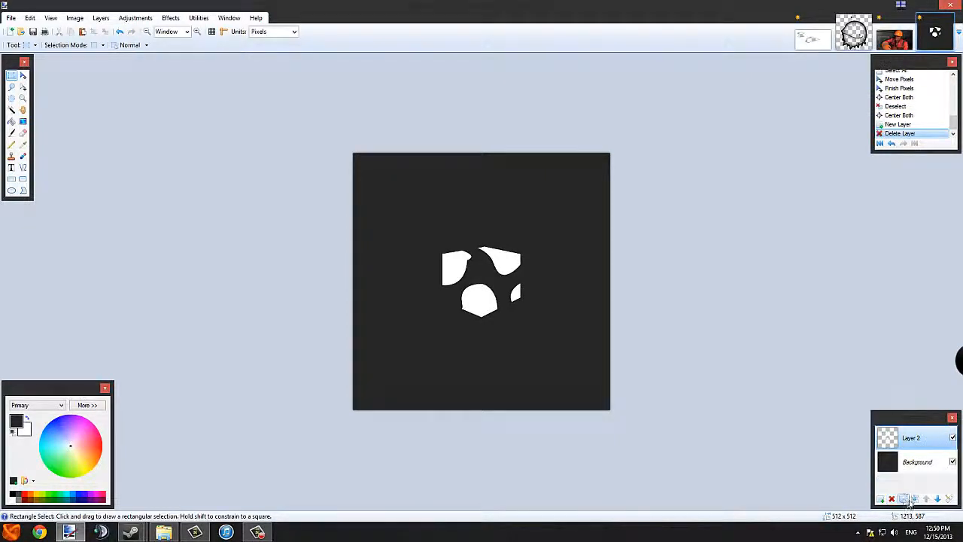
left_click(904, 500)
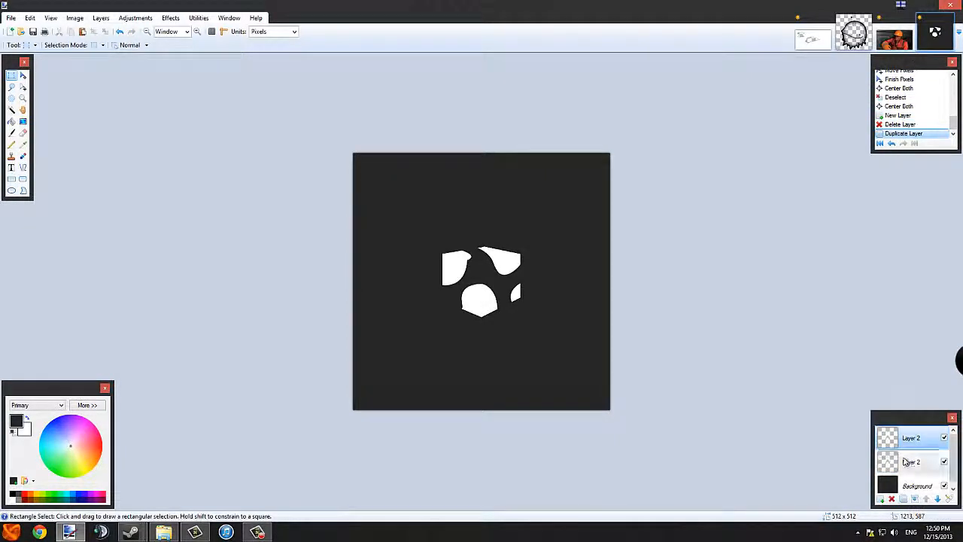
left_click(910, 461)
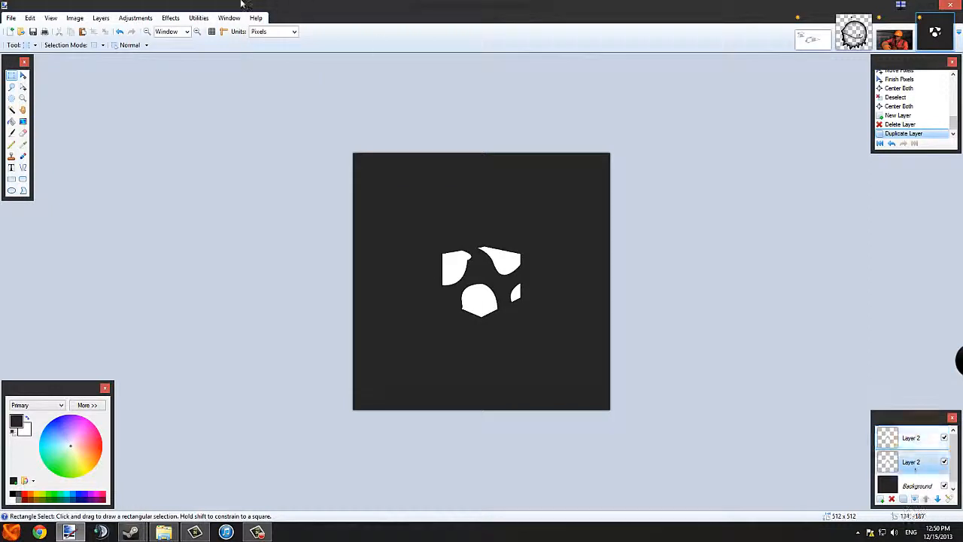
- Turn the lower Layer 2 copy black with a reset Luminosity curve whose white end is lowered to (255, 0), and check it beneath the white layer
left_click(135, 17)
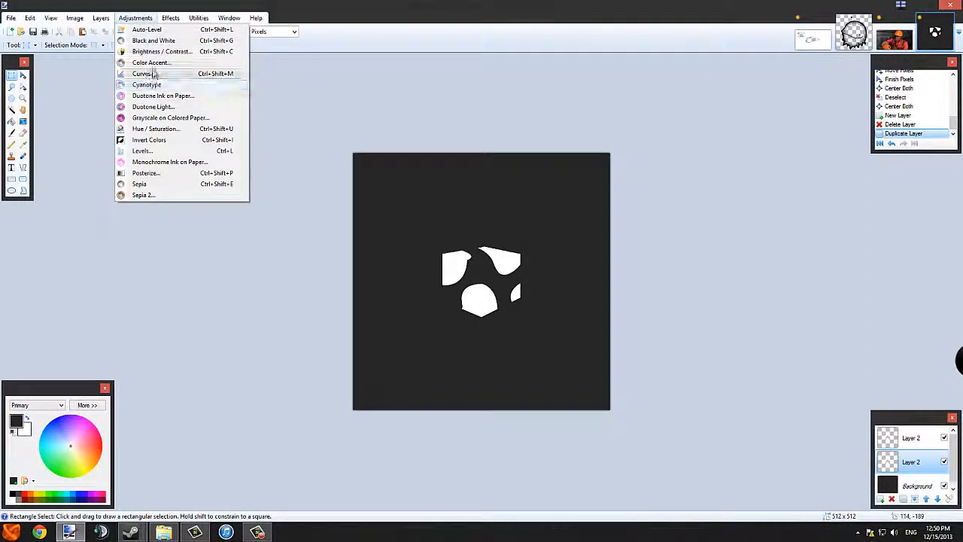
left_click(144, 73)
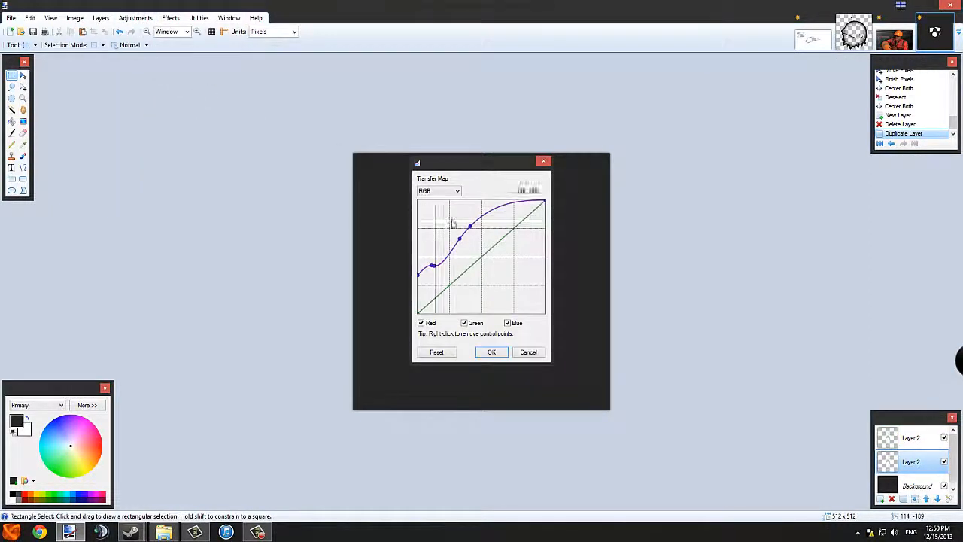
left_click(438, 352)
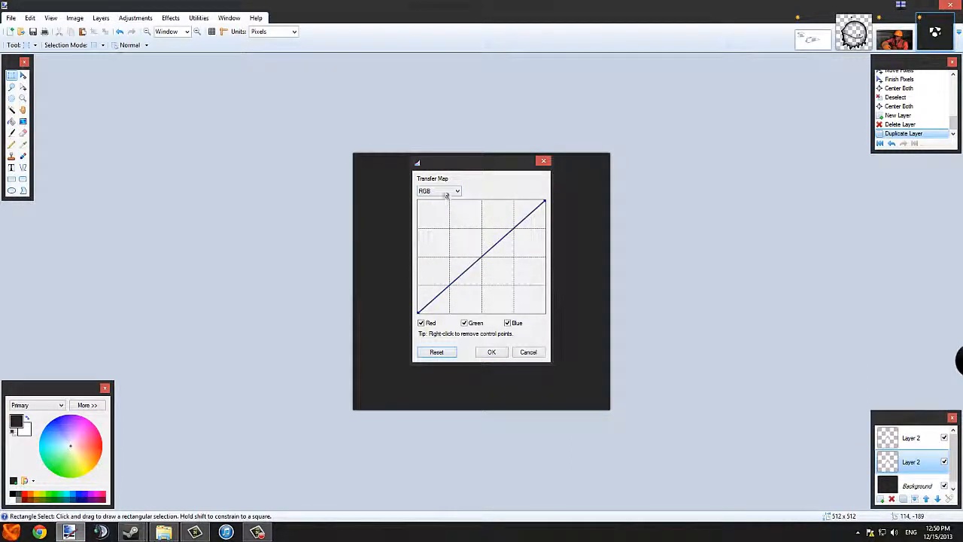
left_click(450, 191)
left_click(439, 212)
left_click_drag(483, 161, 702, 159)
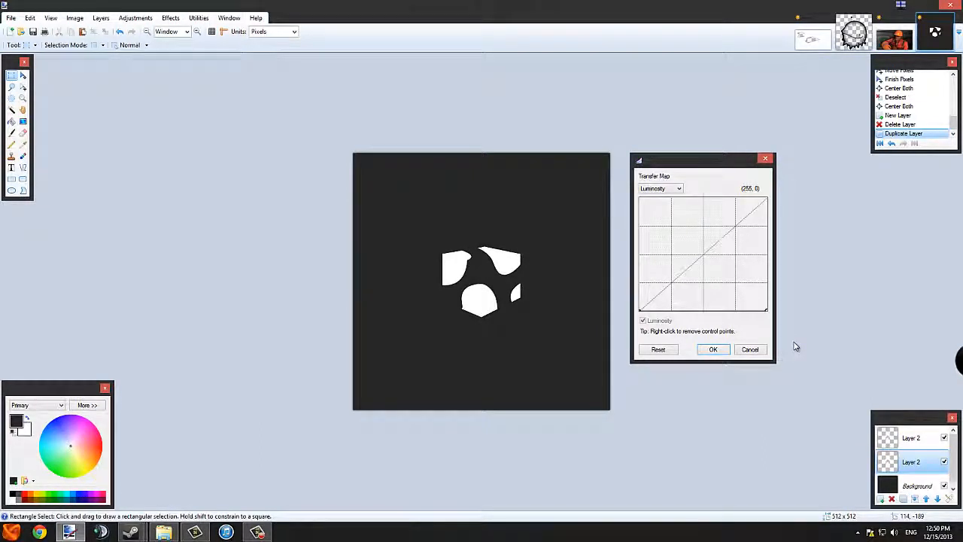
left_click(711, 349)
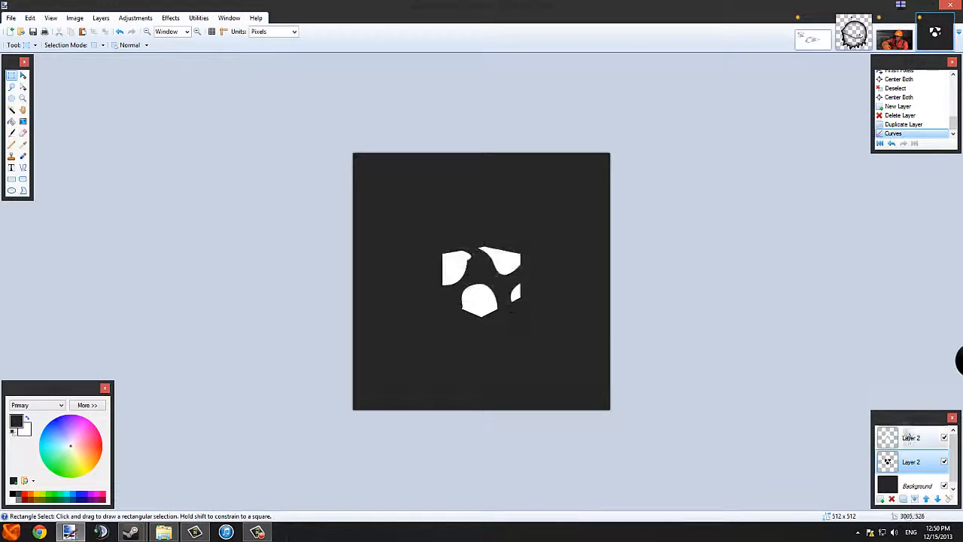
left_click(944, 438)
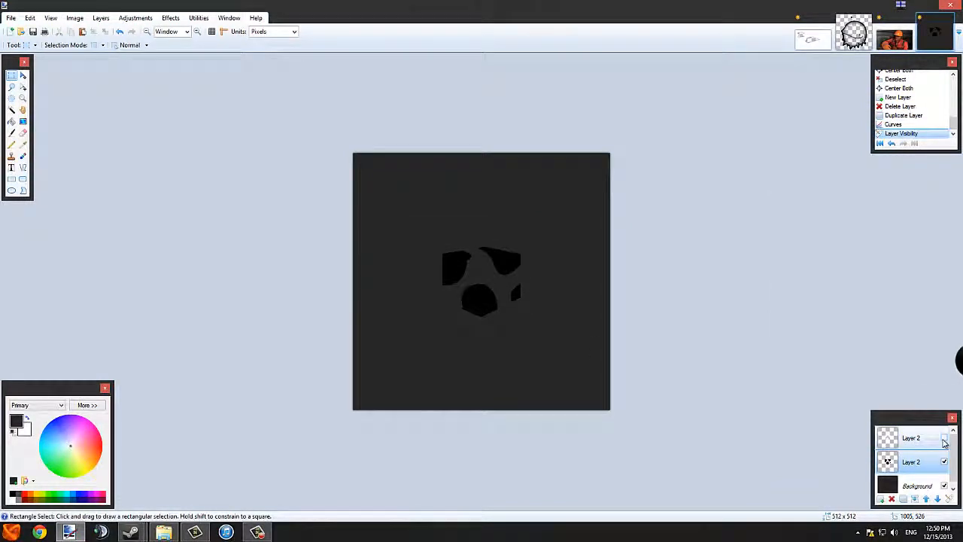
left_click(944, 439)
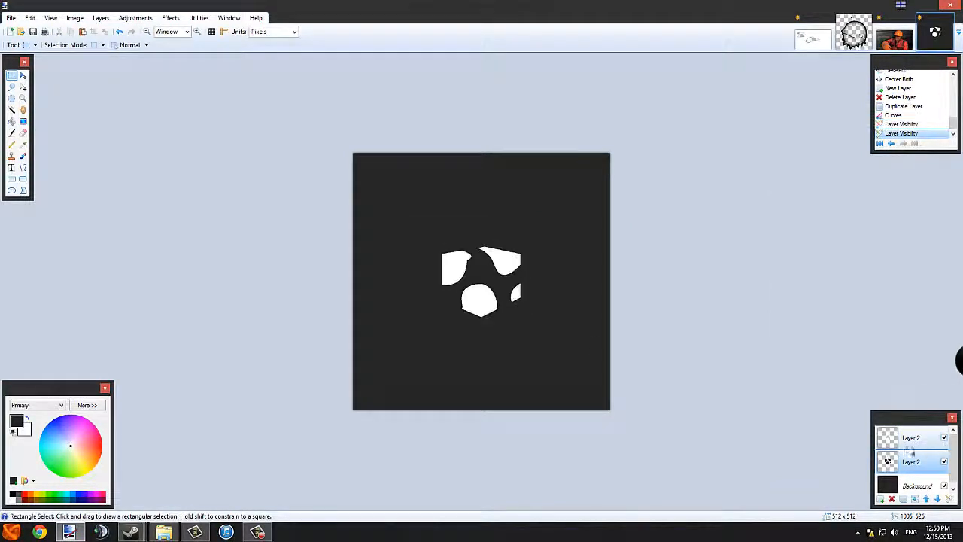
left_click(102, 18)
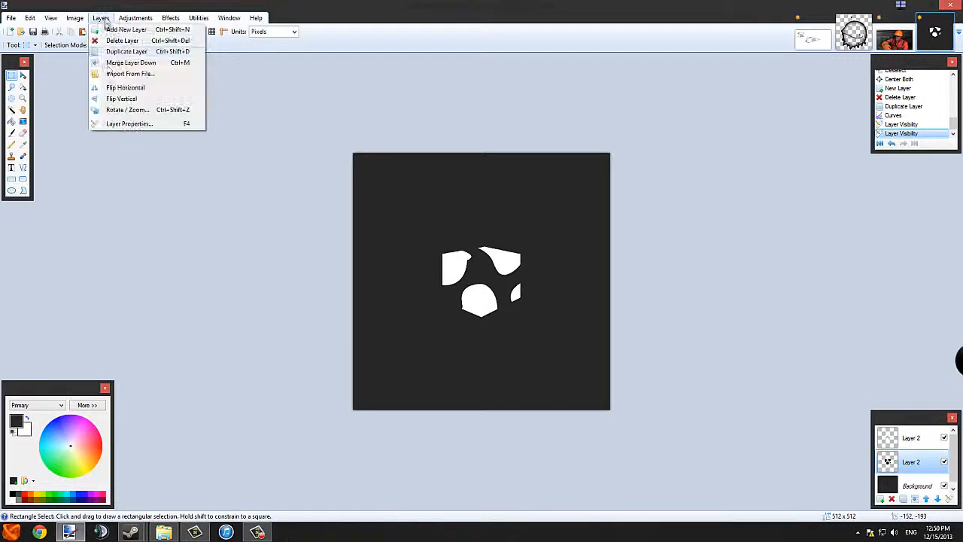
left_click(127, 110)
left_click_drag(405, 169, 695, 185)
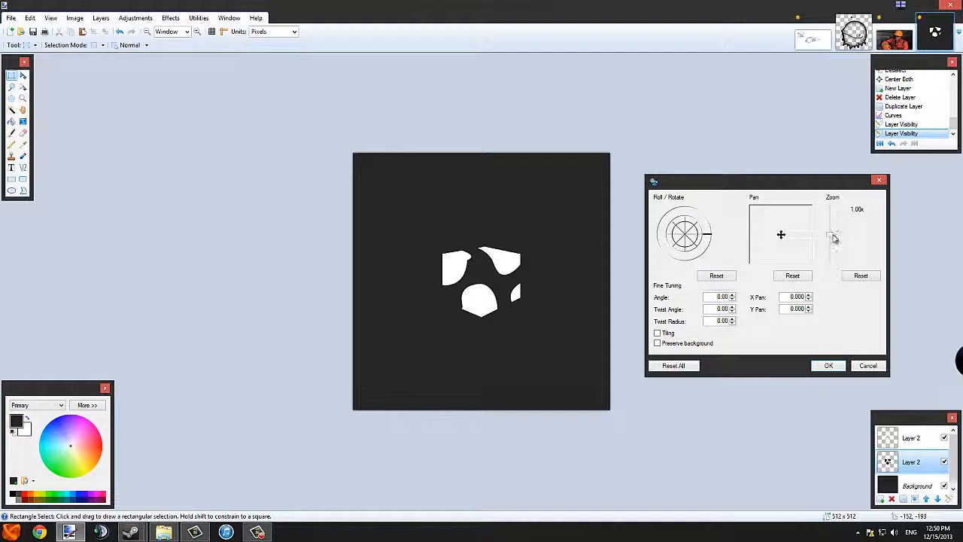
left_click_drag(832, 235, 832, 234)
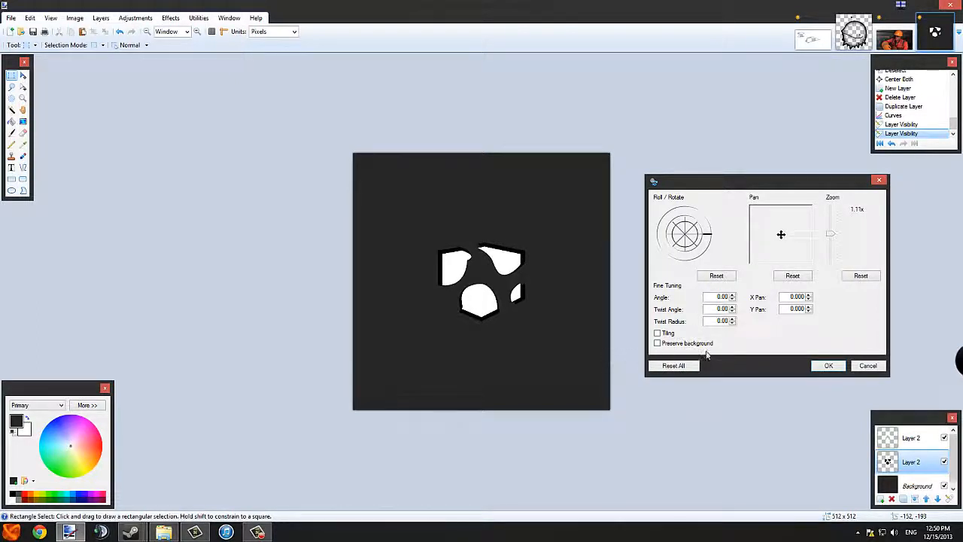
left_click(663, 336)
left_click(658, 343)
left_click(856, 365)
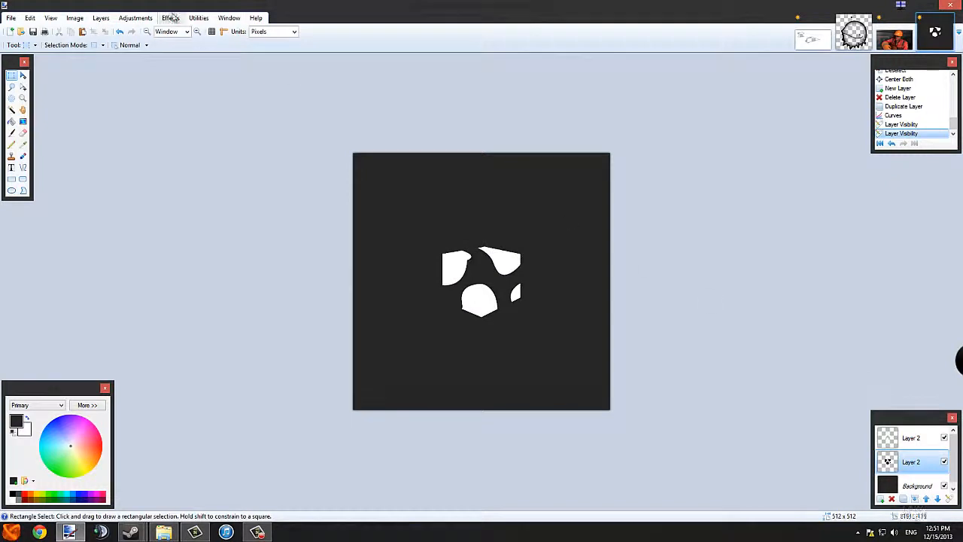
- Try expanding the lower black Layer 2 copy around the white shapes with the Median effect at percentile 93
left_click(171, 16)
mouse_move(210, 100)
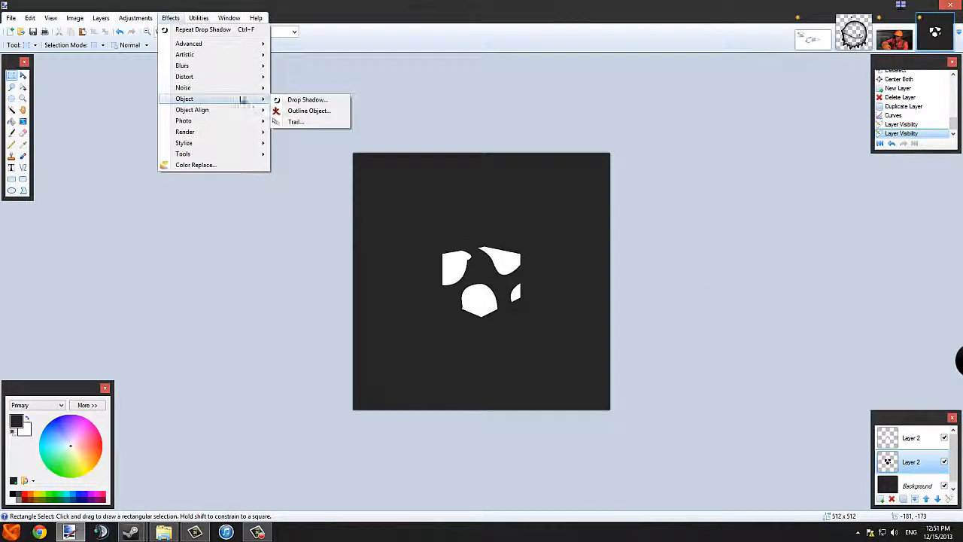
left_click(301, 98)
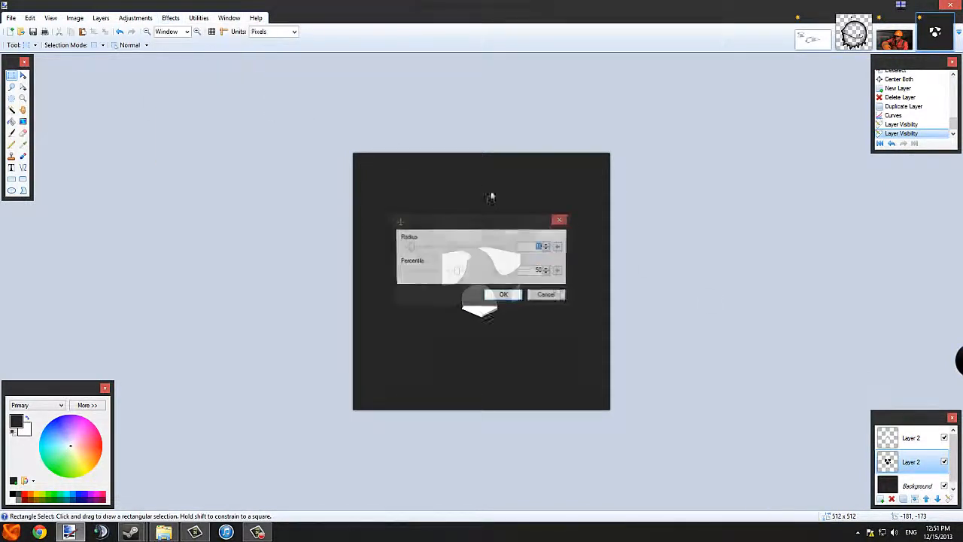
left_click_drag(543, 221, 740, 191)
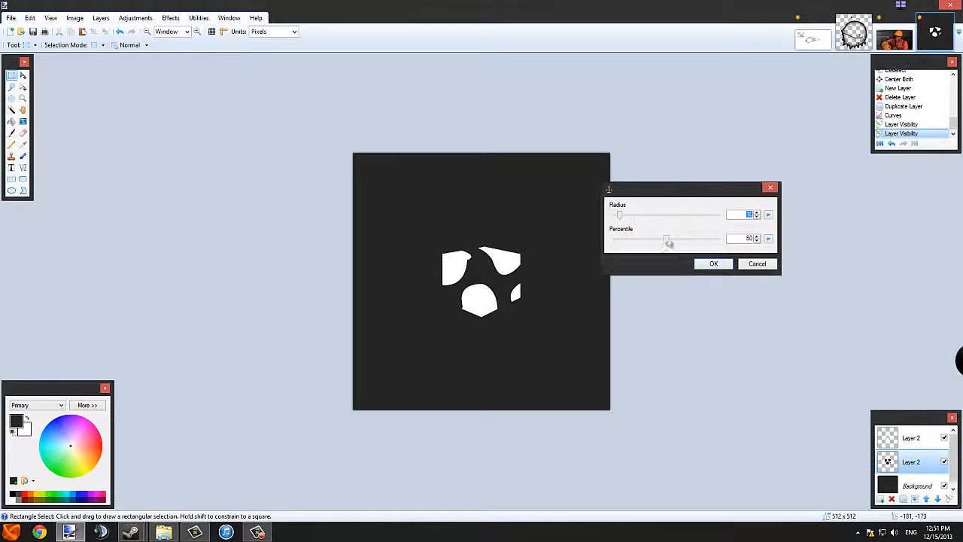
left_click_drag(667, 241, 710, 245)
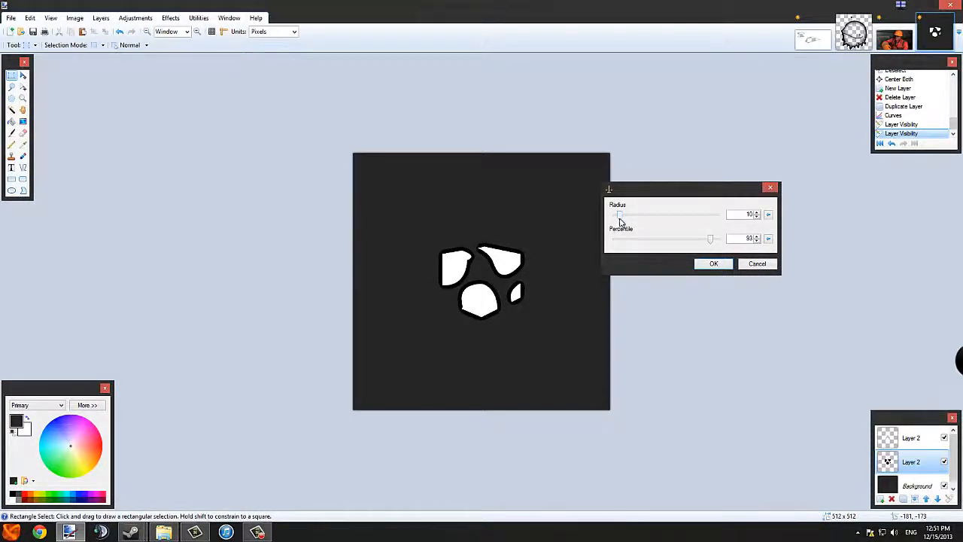
mouse_move(620, 221)
left_mouse_down()
mouse_move(629, 217)
mouse_move(619, 219)
left_mouse_up()
left_click_drag(621, 215, 619, 217)
left_click(711, 264)
left_click(914, 437)
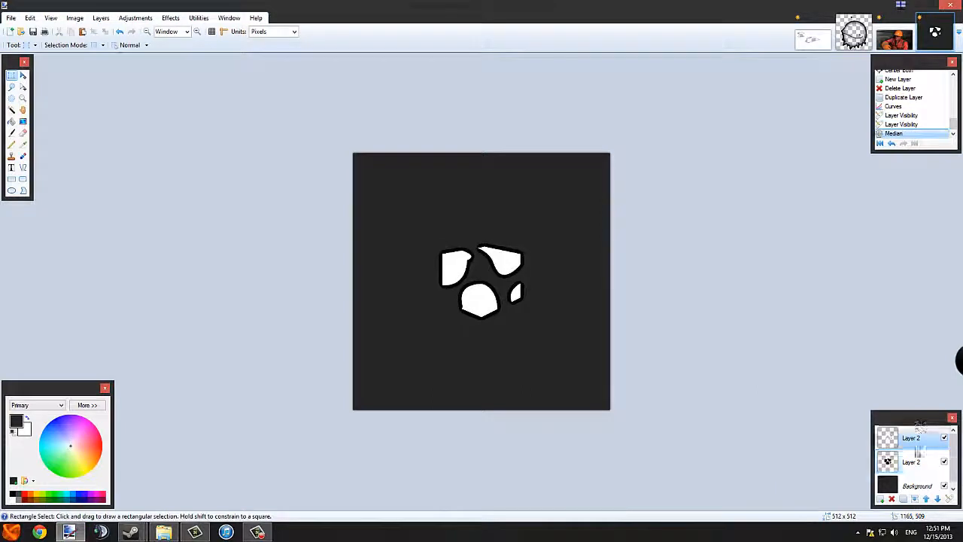
- Undo the Median effect, visibility changes, black Curves adjustment and layer duplication, leaving a single white Layer 2 above the background
left_click(891, 144)
left_click(891, 144)
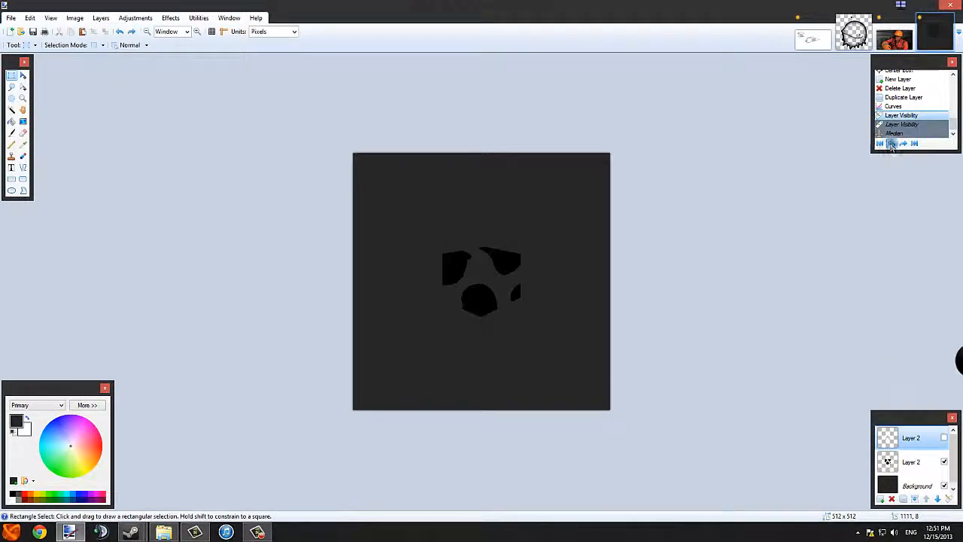
left_click(891, 144)
left_click(891, 144)
left_click(892, 144)
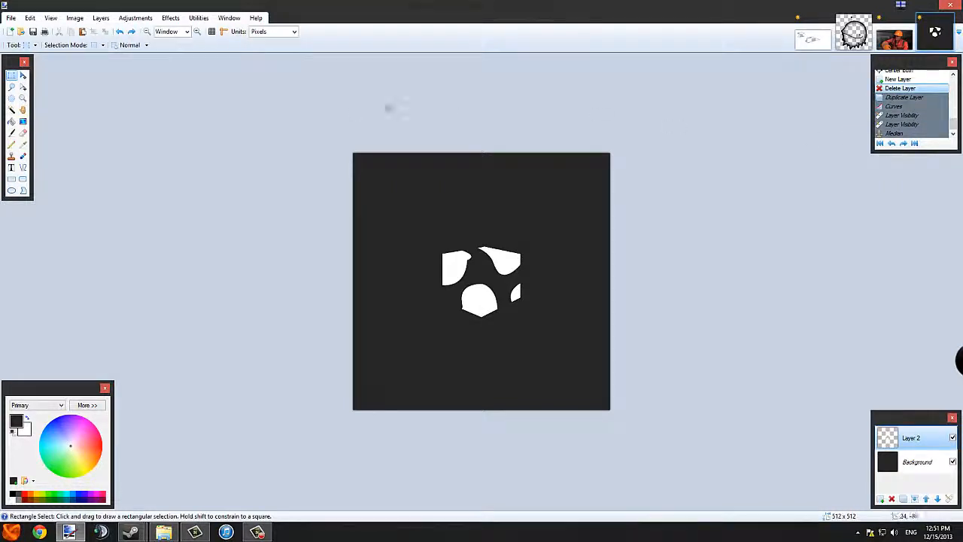
- Apply a black drop shadow to Layer 2 with zero offsets, widening radius 4, blur radius 0 and opacity 255, keeping the original image
left_click(170, 17)
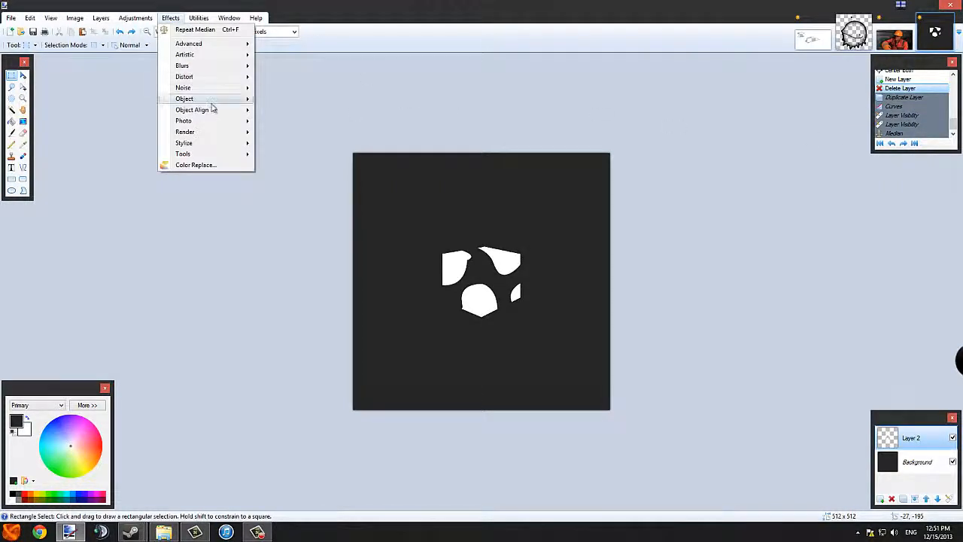
mouse_move(210, 98)
left_click(273, 100)
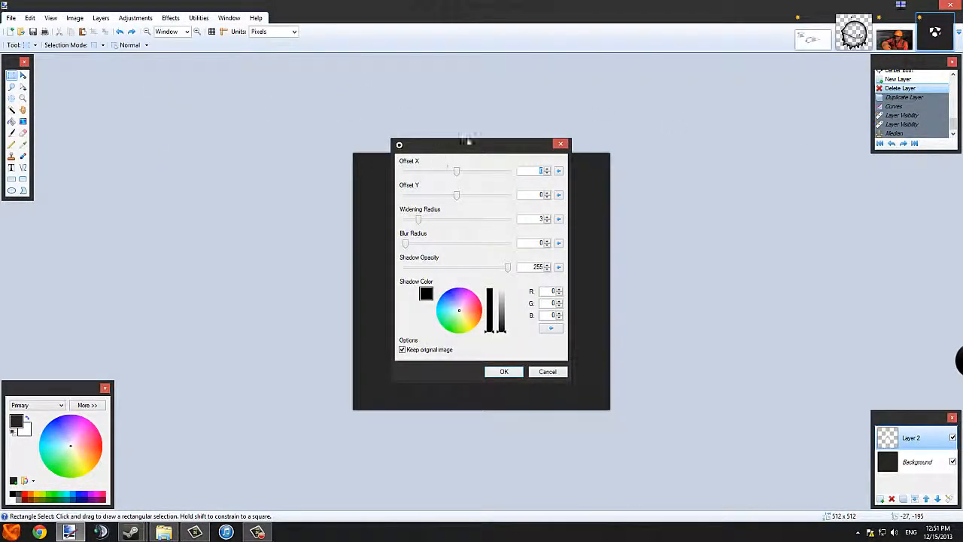
left_click_drag(471, 140, 628, 136)
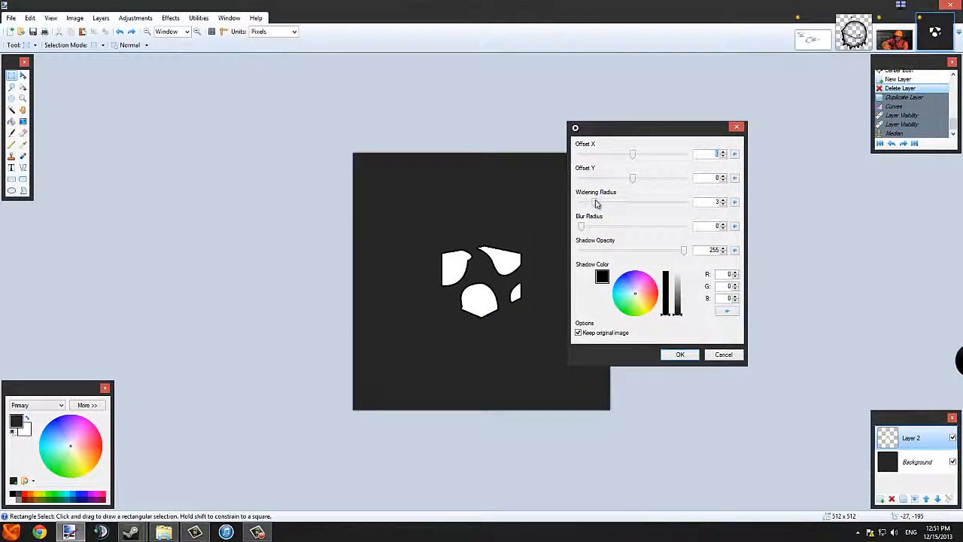
left_click_drag(597, 204, 600, 204)
left_click(679, 354)
- Select all white shapes on Layer 2 at 65% tolerance and erase them, leaving the black outlines, and fill the area around them with white
left_click(11, 109)
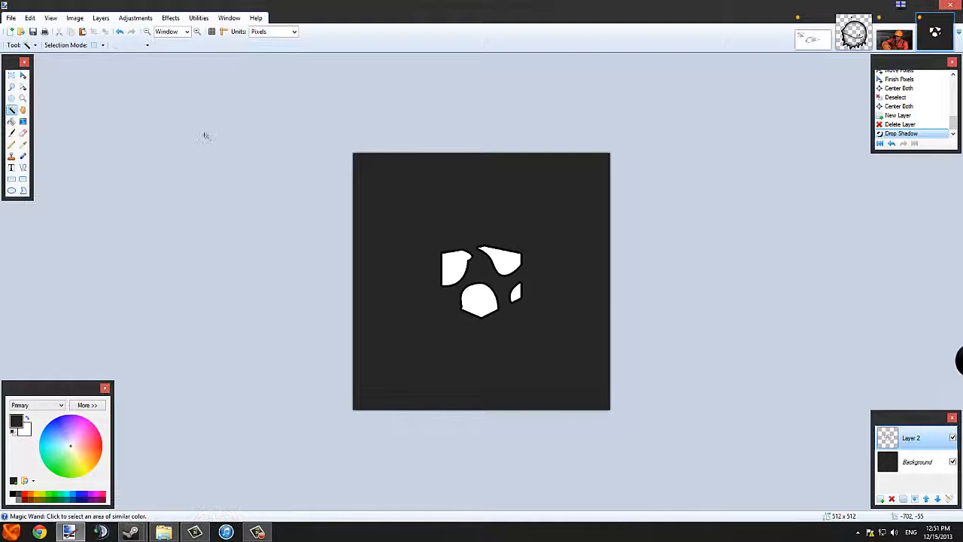
left_click(454, 268)
left_click(455, 267, "shift")
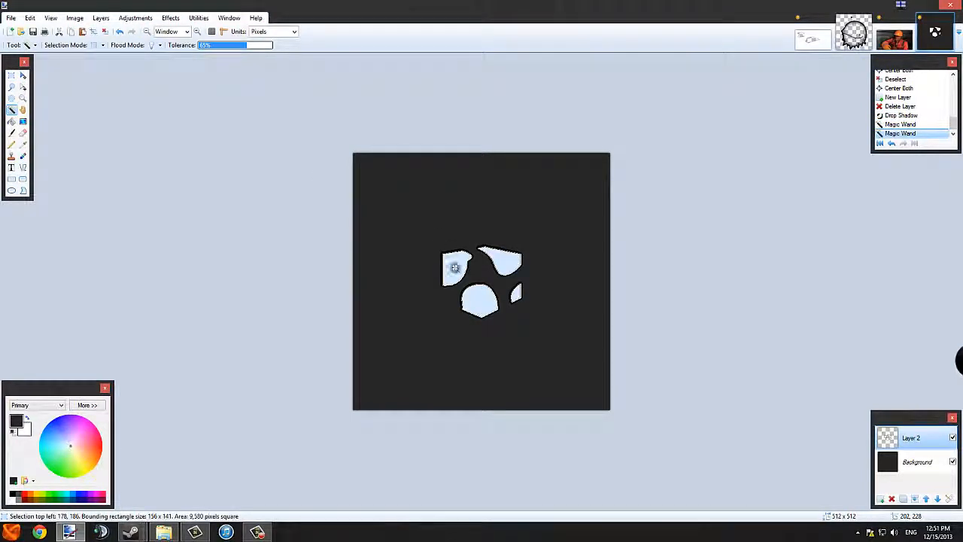
key("Delete")
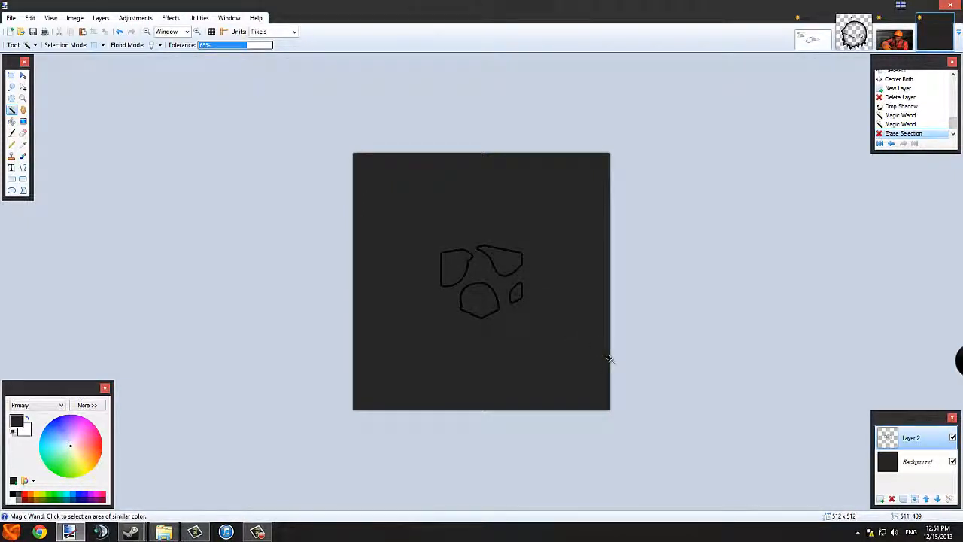
left_click(12, 121)
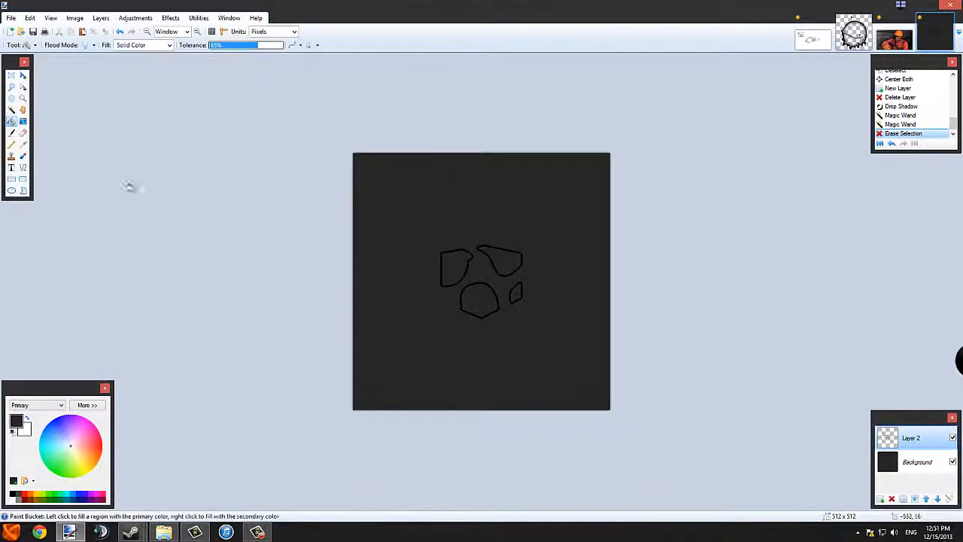
right_click(388, 219)
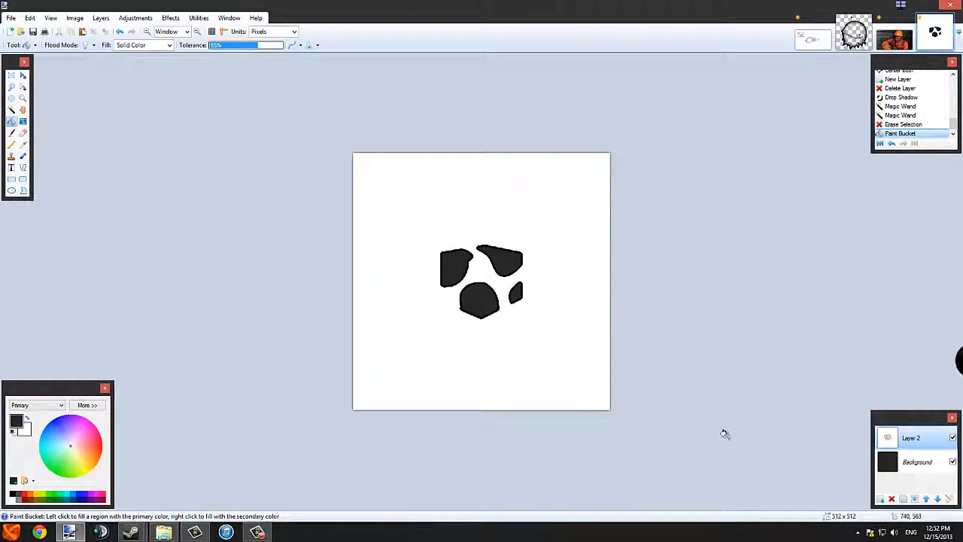
left_click(921, 470)
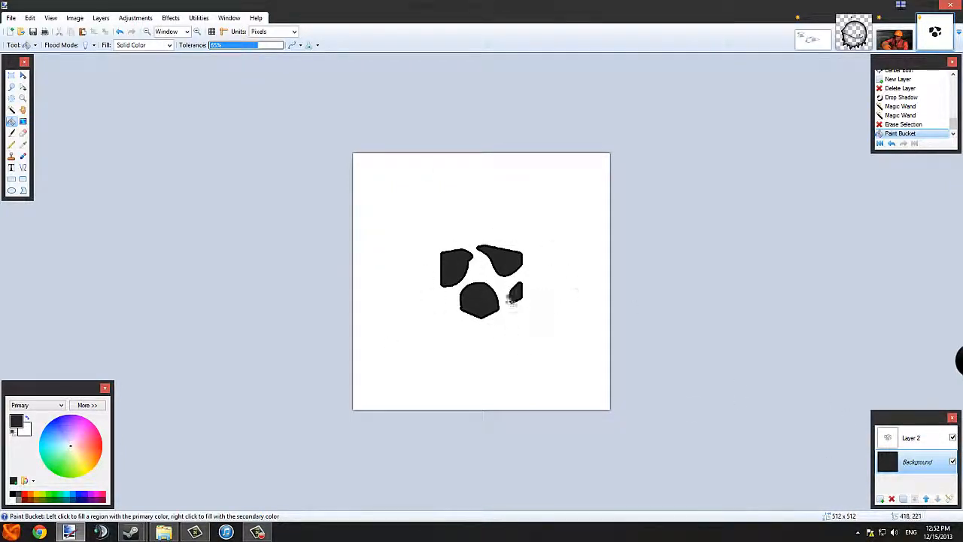
left_click(167, 17)
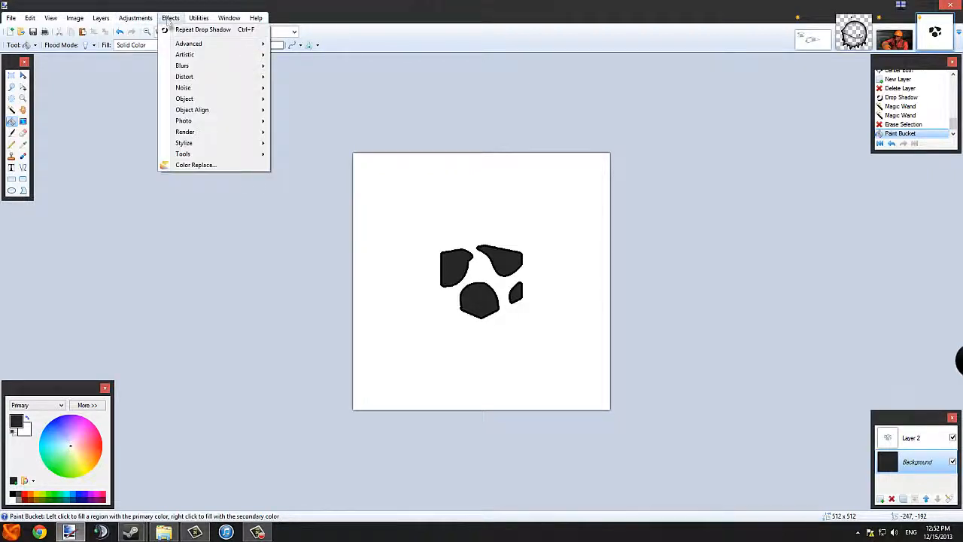
mouse_move(185, 100)
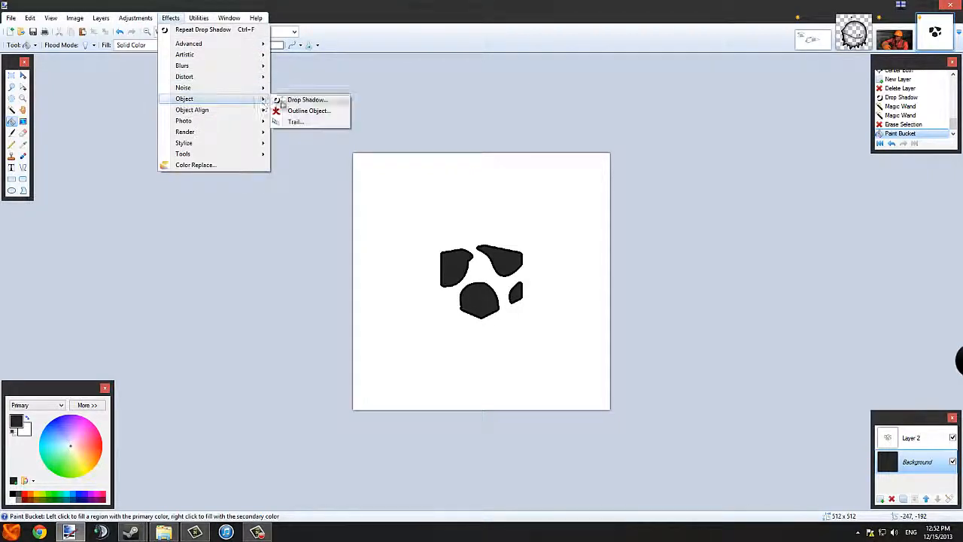
left_click(305, 99)
left_click_drag(432, 143, 698, 137)
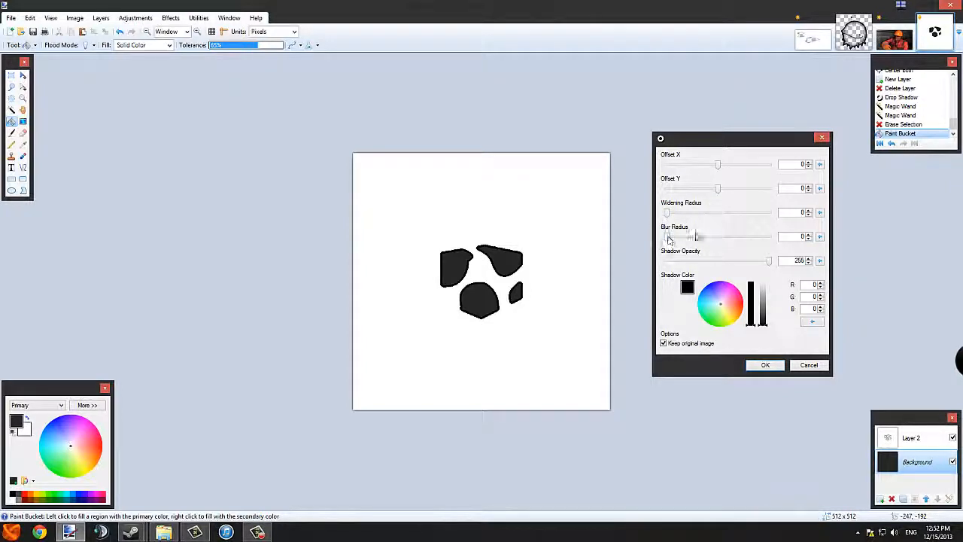
left_click_drag(666, 236, 768, 236)
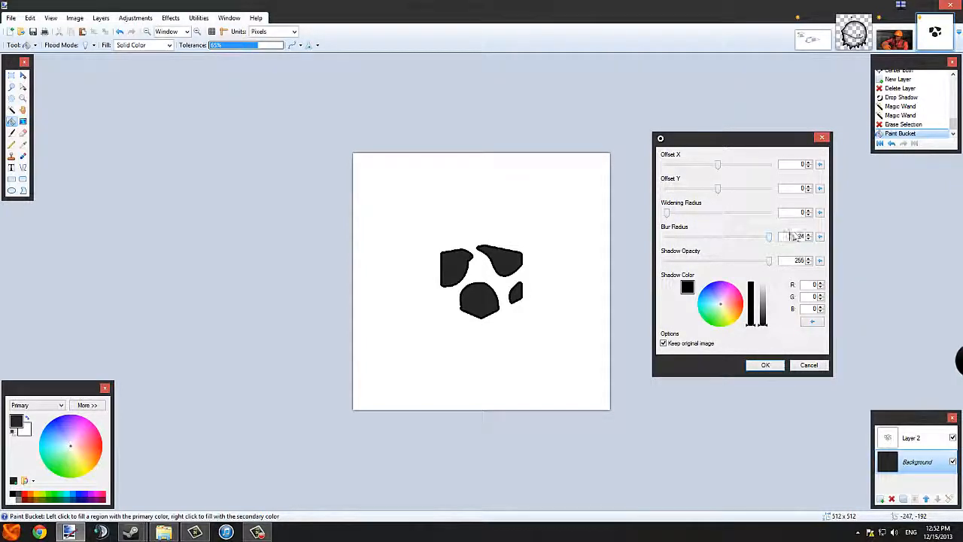
mouse_move(666, 214)
left_mouse_down()
mouse_move(819, 221)
mouse_move(634, 217)
left_mouse_up()
left_click(820, 365)
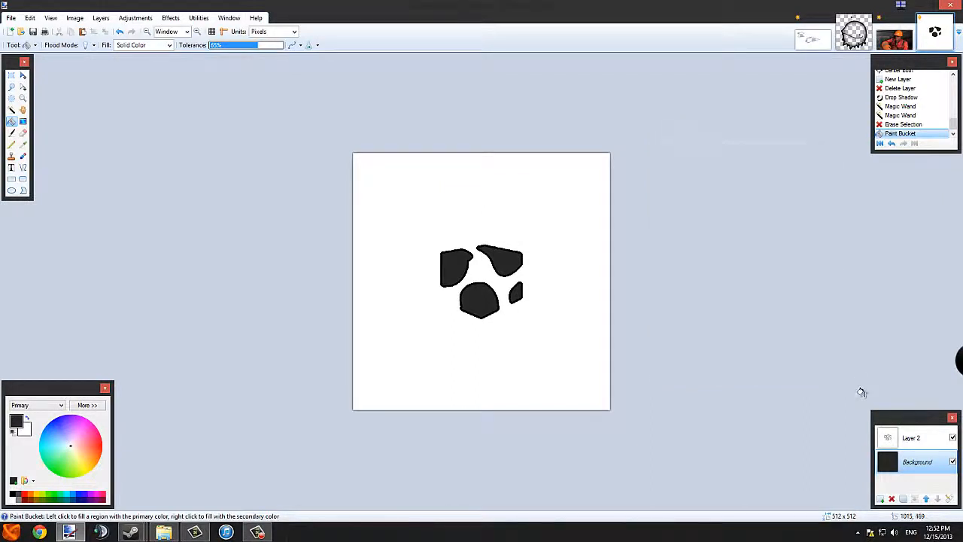
- Set up a black drop shadow for Layer 2 with widening radius 0, blur radius 11 and shadow opacity 190
left_click(890, 440)
left_click(171, 18)
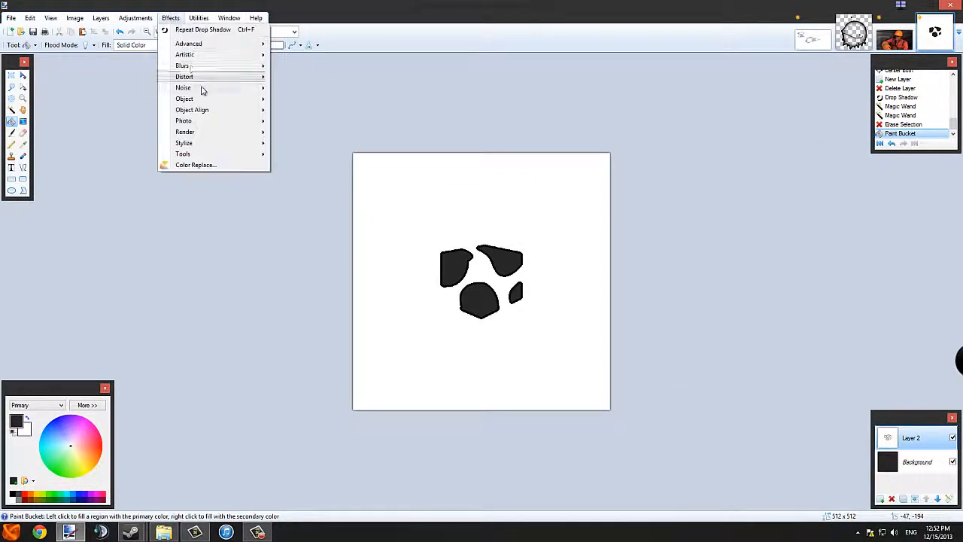
left_click(297, 103)
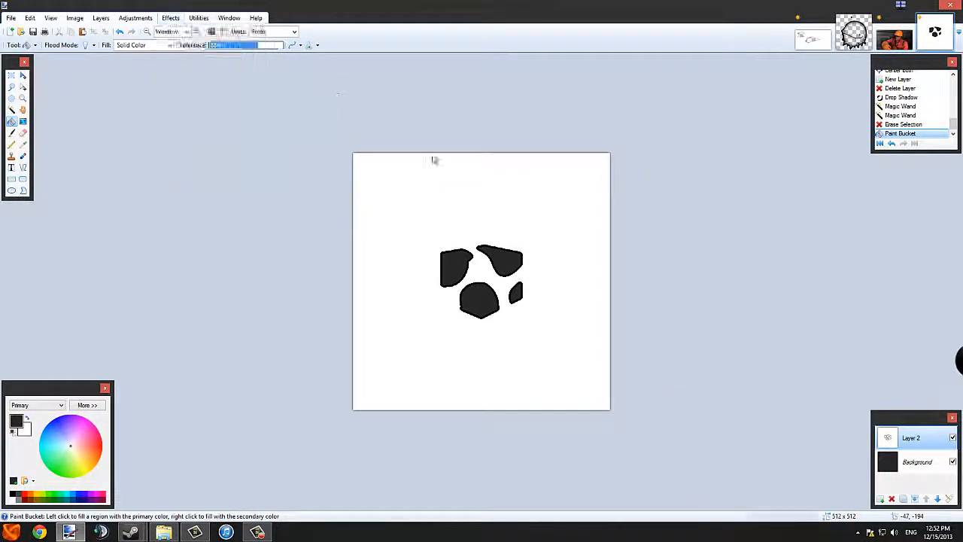
left_click_drag(461, 162, 739, 139)
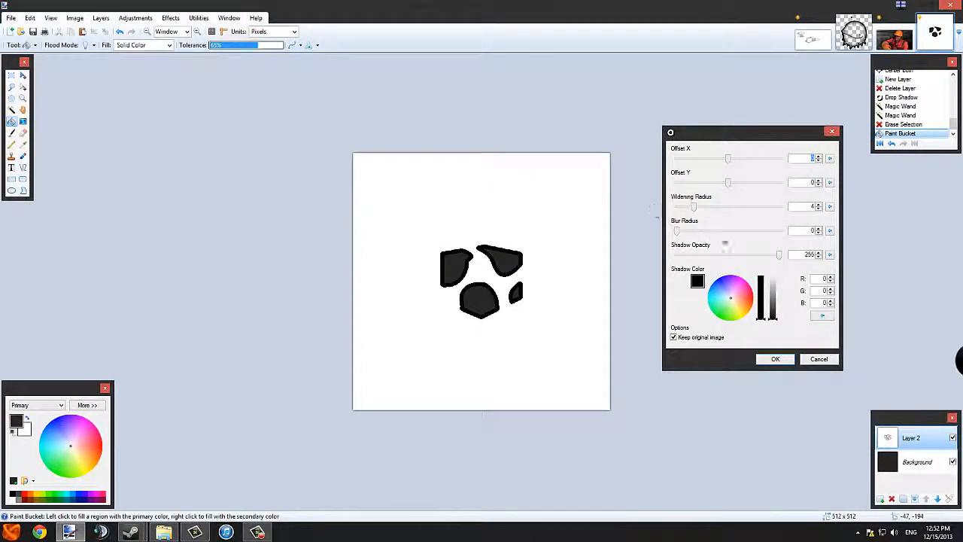
left_click_drag(694, 220, 742, 231)
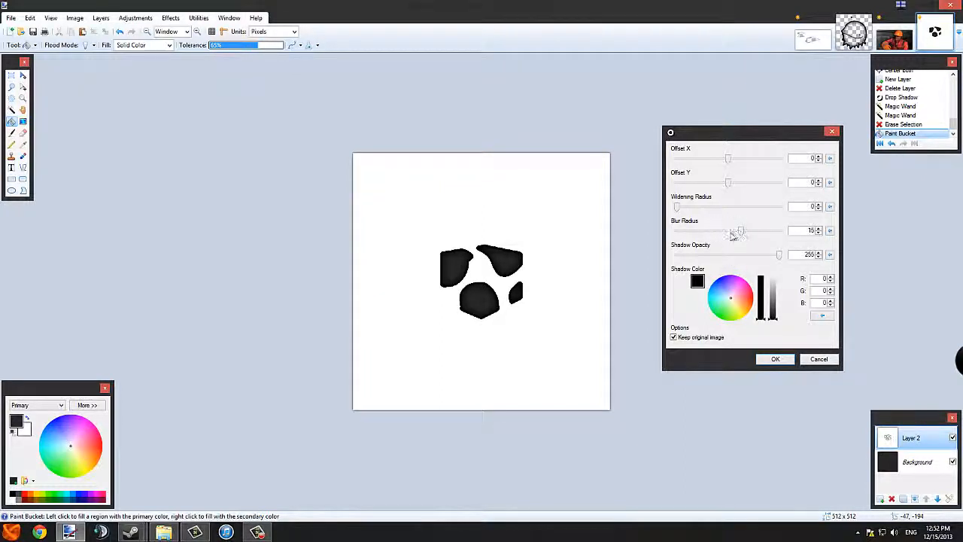
left_click_drag(731, 233, 724, 232)
left_click_drag(780, 262, 756, 259)
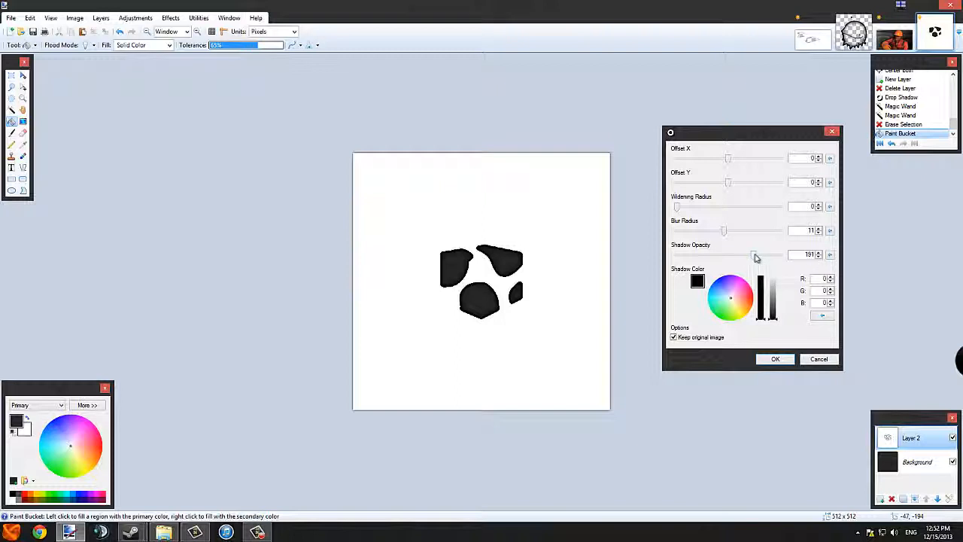
left_click(755, 259)
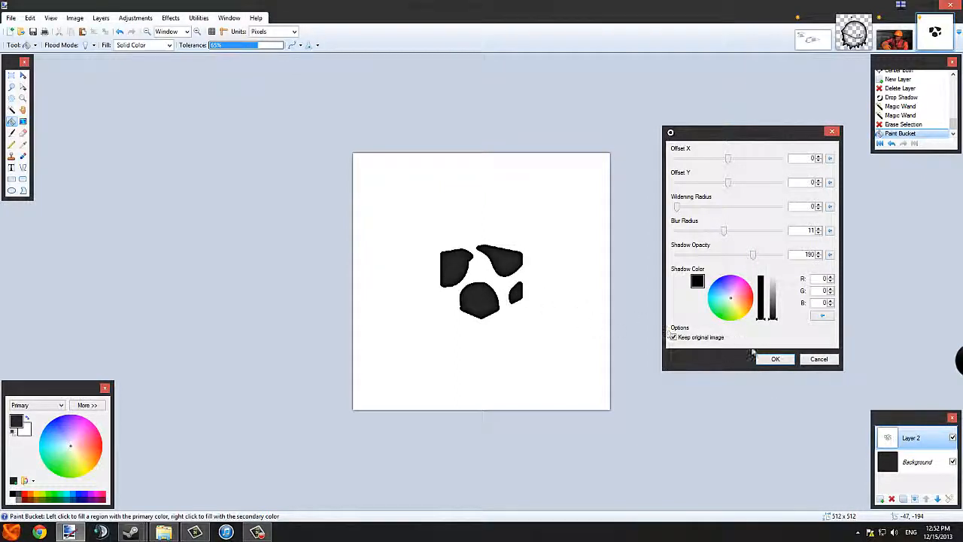
- Compare the shadow preview with and without the original image, and apply the drop shadow to Layer 2 with the original image kept
left_click(674, 338)
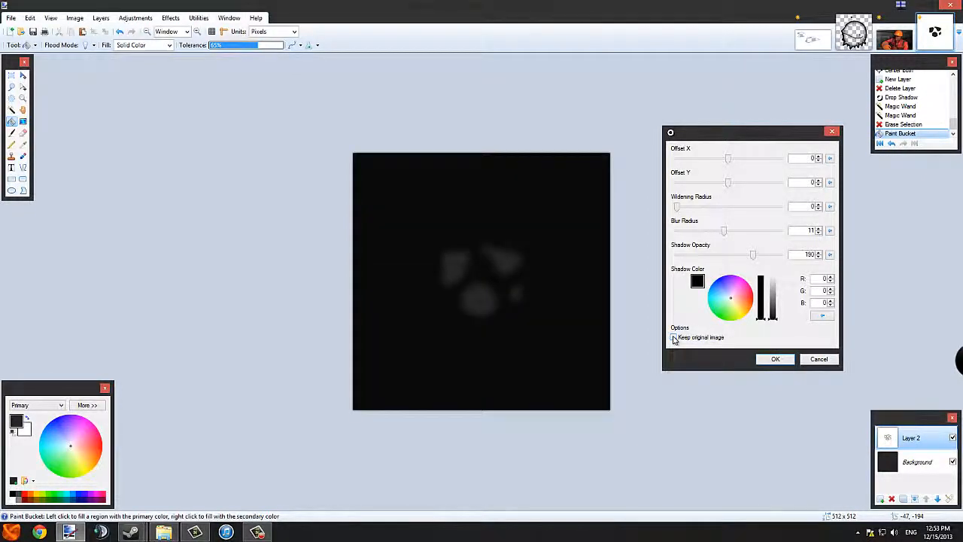
left_click(674, 338)
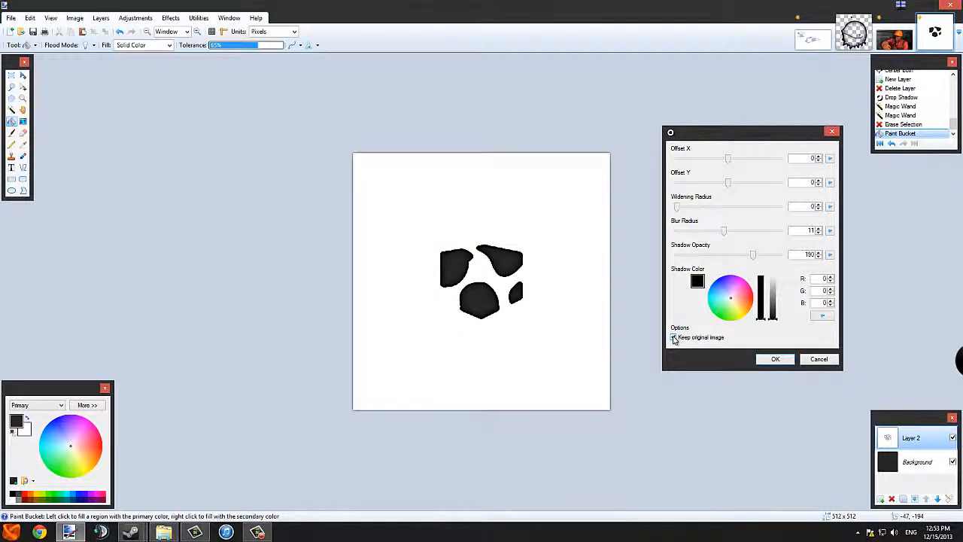
left_click(674, 338)
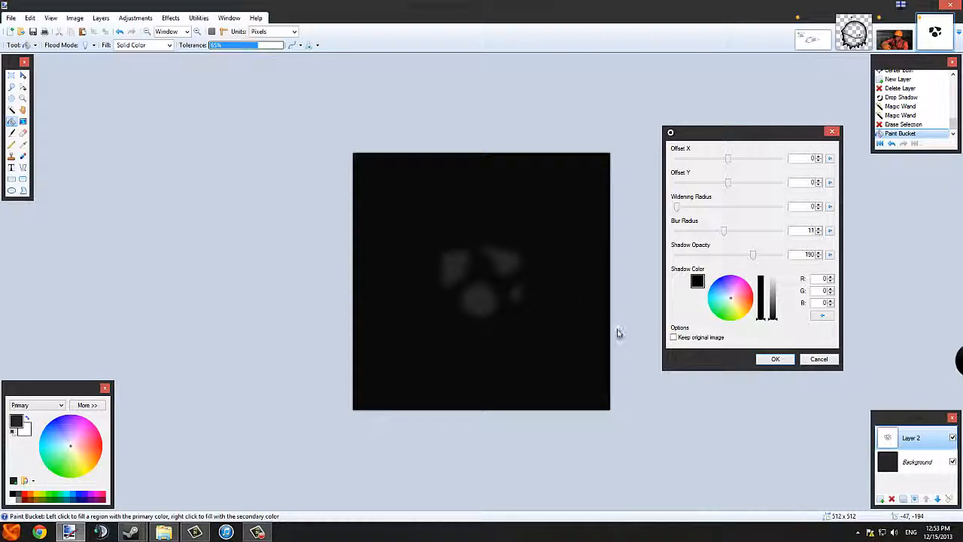
left_click(674, 338)
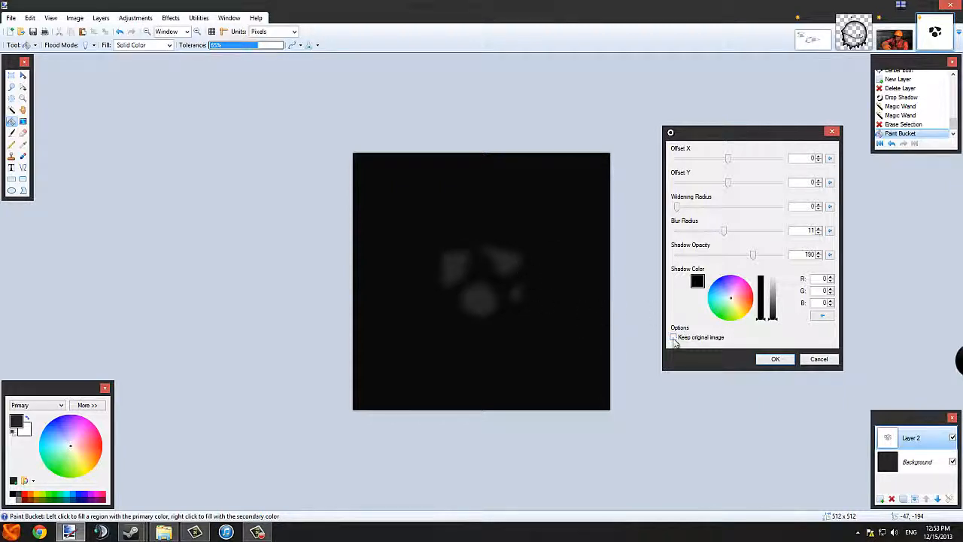
left_click(771, 359)
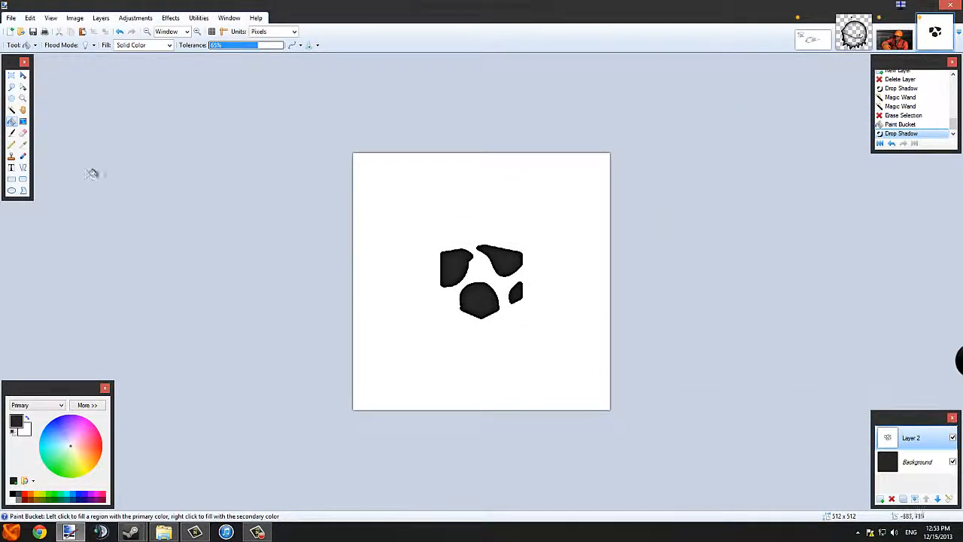
- Select the white area around the shapes on Layer 2 at 65% tolerance and erase it, and delete the Background layer
left_click(11, 110)
left_click(394, 200)
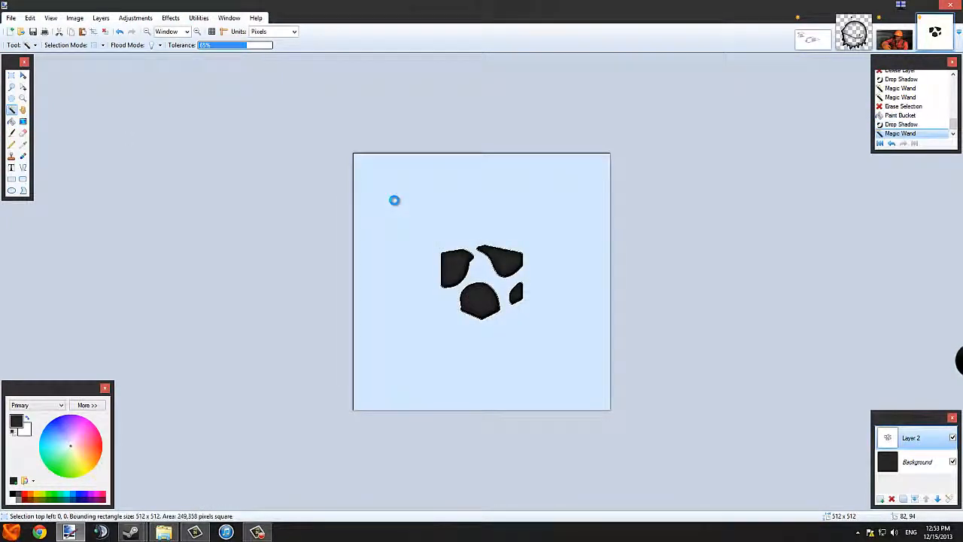
key("Delete")
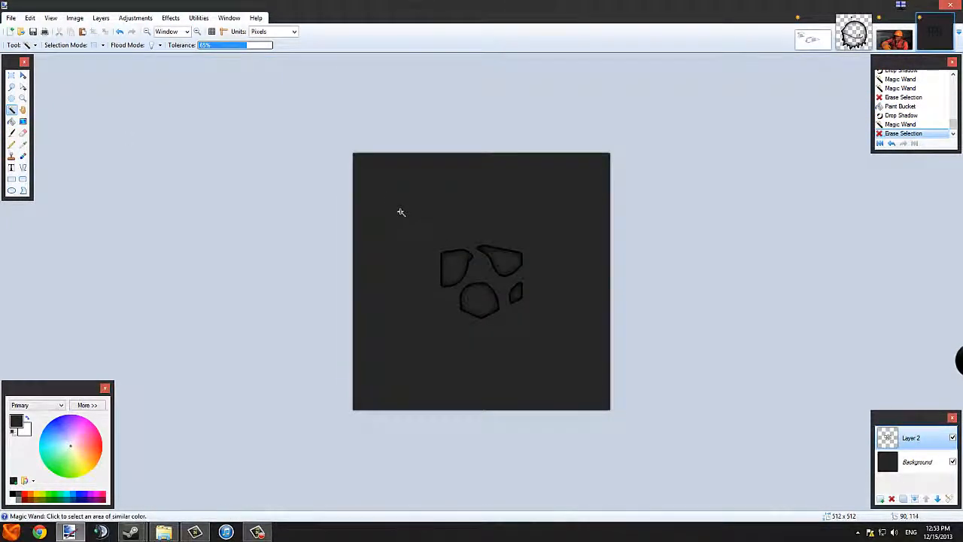
left_click(921, 461)
left_click(891, 498)
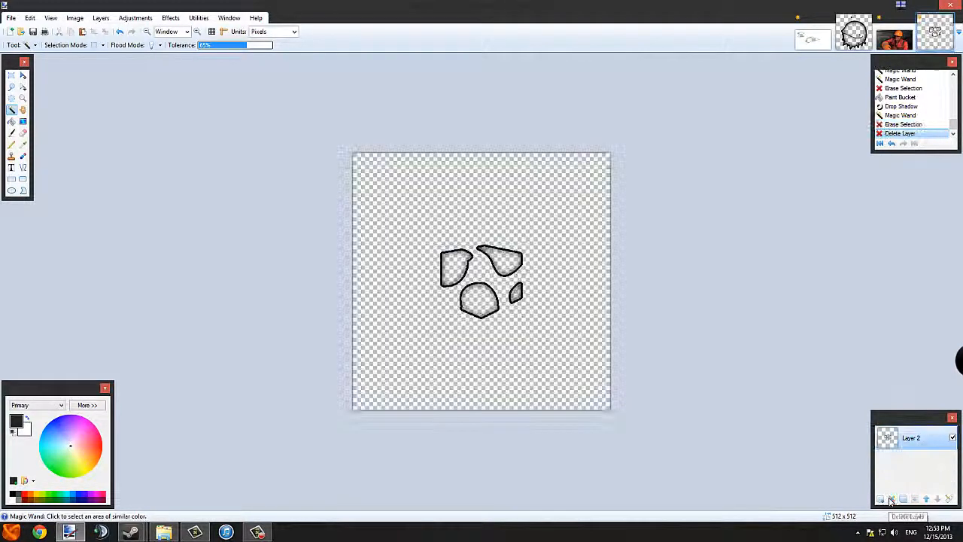
- Try shifting the outlined shapes on Layer 2 slightly, and undo the move
left_click(22, 75)
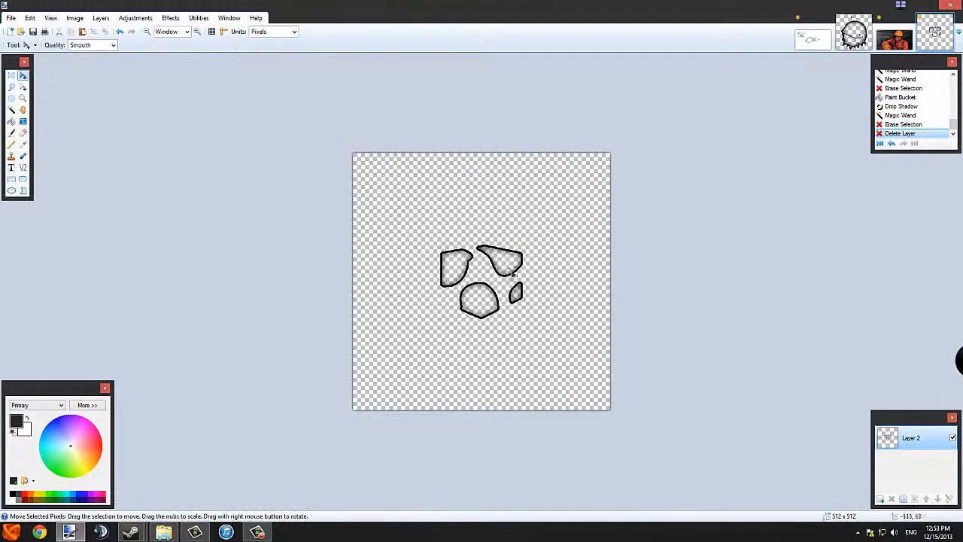
mouse_move(524, 277)
left_mouse_down()
mouse_move(501, 277)
mouse_move(536, 194)
mouse_move(468, 277)
mouse_move(541, 265)
mouse_move(496, 260)
mouse_move(542, 268)
mouse_move(440, 248)
mouse_move(486, 294)
mouse_move(554, 264)
mouse_move(537, 343)
mouse_move(449, 370)
mouse_move(521, 291)
mouse_move(515, 274)
mouse_move(513, 284)
left_mouse_up()
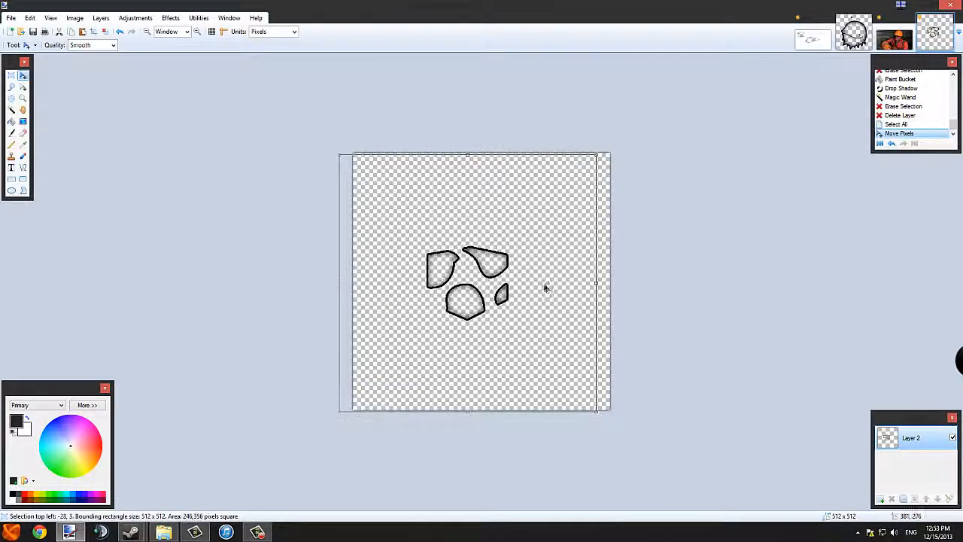
key("ctrl+z")
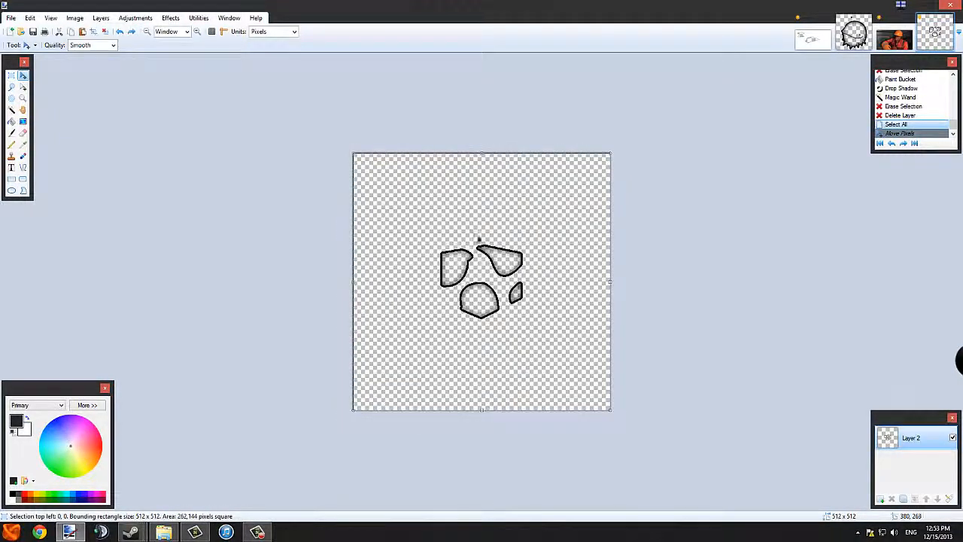
- Import the street picture 4000_screenshots_2012-08-10_00002_small as a new layer and place it below Layer 2
left_click(170, 17)
left_click(100, 17)
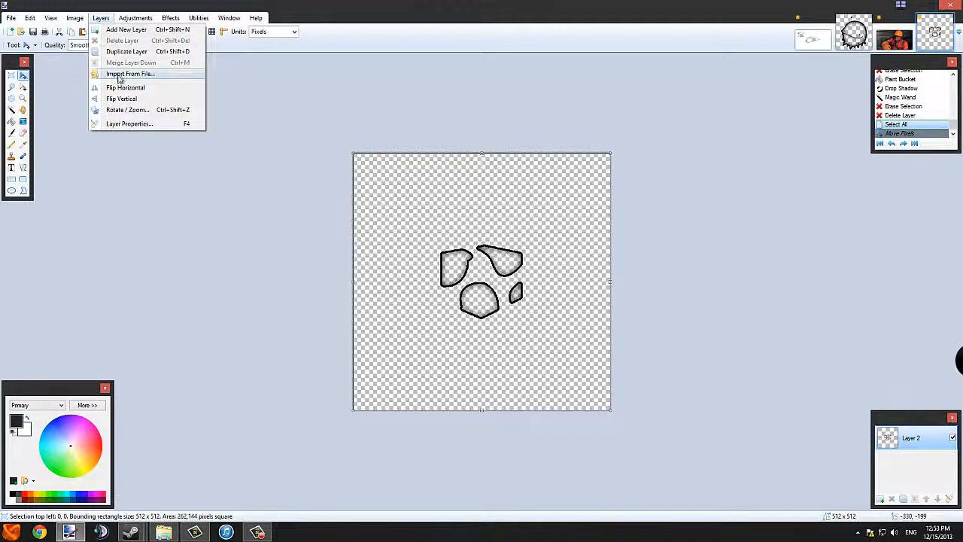
left_click(124, 73)
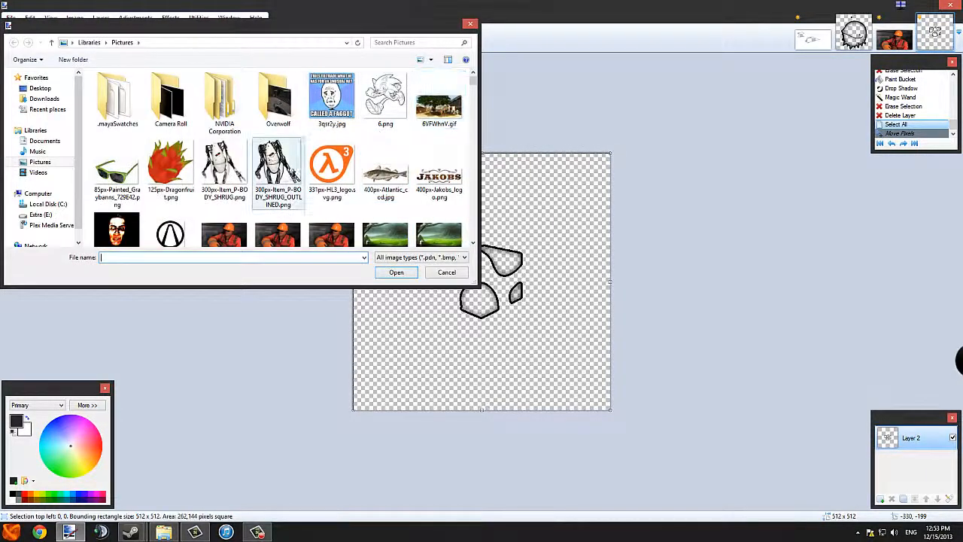
left_click(288, 194)
scroll(288, 194, "down", 5)
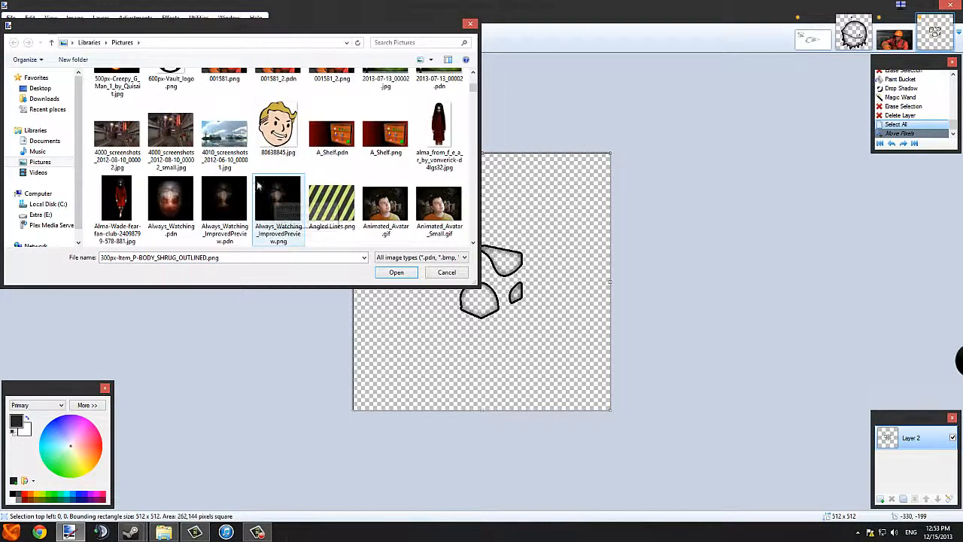
double_click(181, 156)
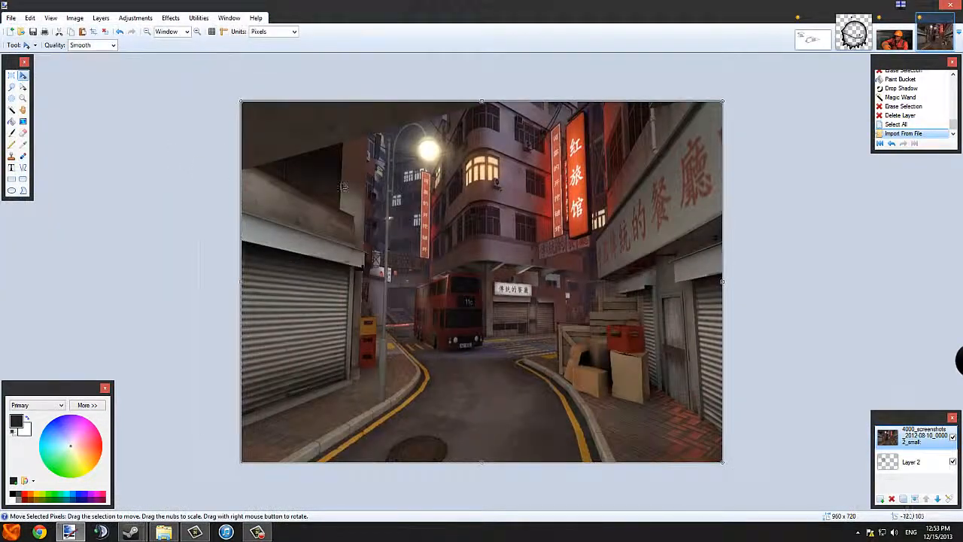
left_click(939, 499)
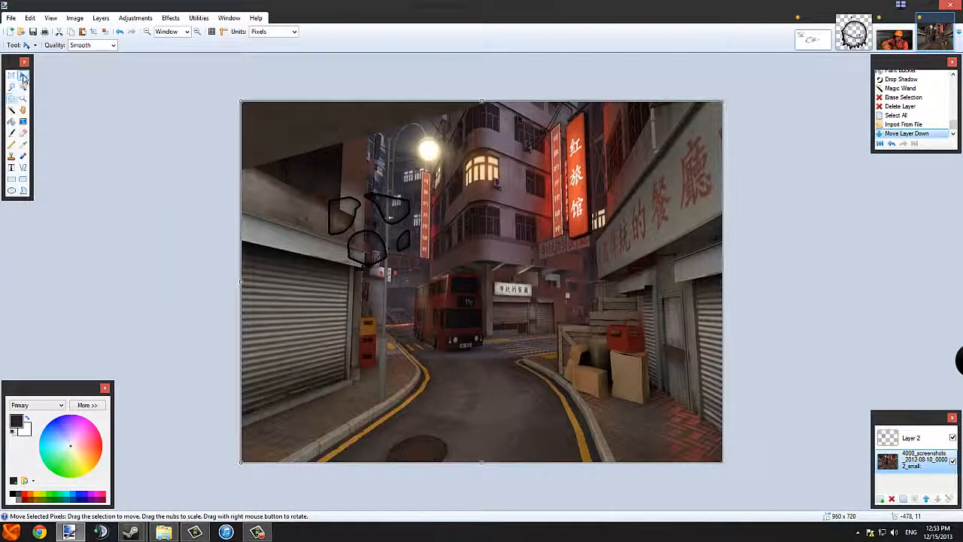
- Move the indented shapes on Layer 2 around the street picture, placing them on the road in front of the bus
left_click(900, 442)
left_click_drag(383, 206, 546, 319)
left_click_drag(444, 261, 488, 389)
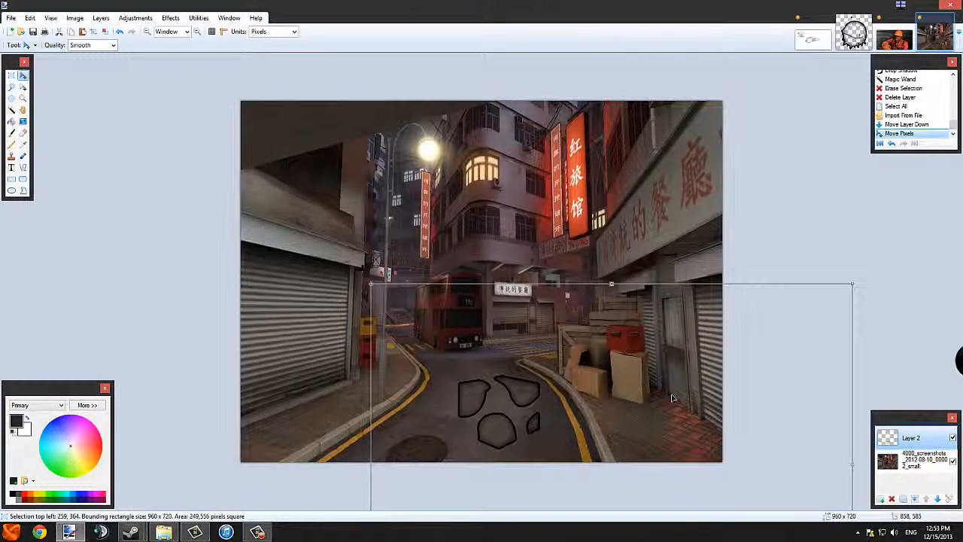
left_click_drag(631, 410, 621, 235)
left_click_drag(737, 251, 719, 410)
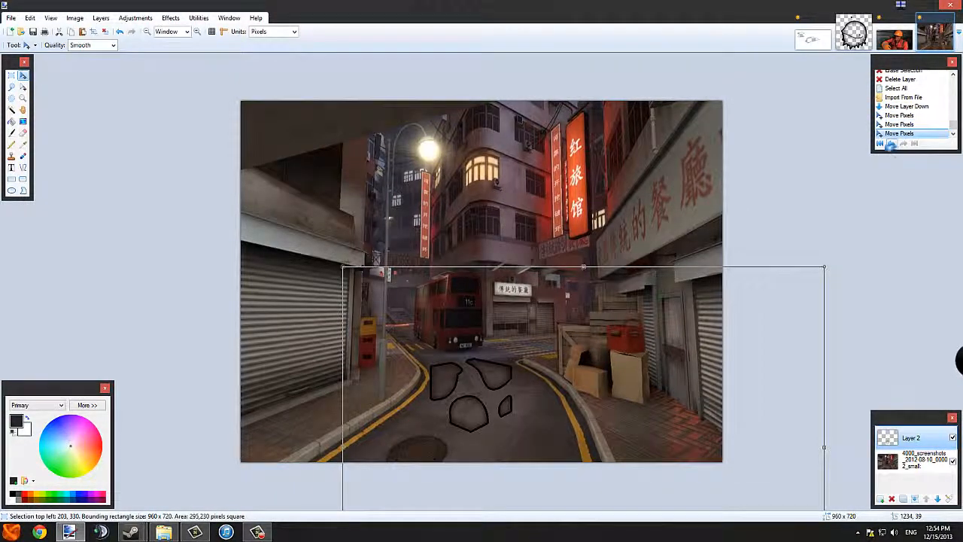
- Undo the pixel moves, the layer reordering and the street picture import, leaving only Layer 2
left_click(891, 143)
left_click(891, 142)
left_click(891, 143)
left_click(890, 143)
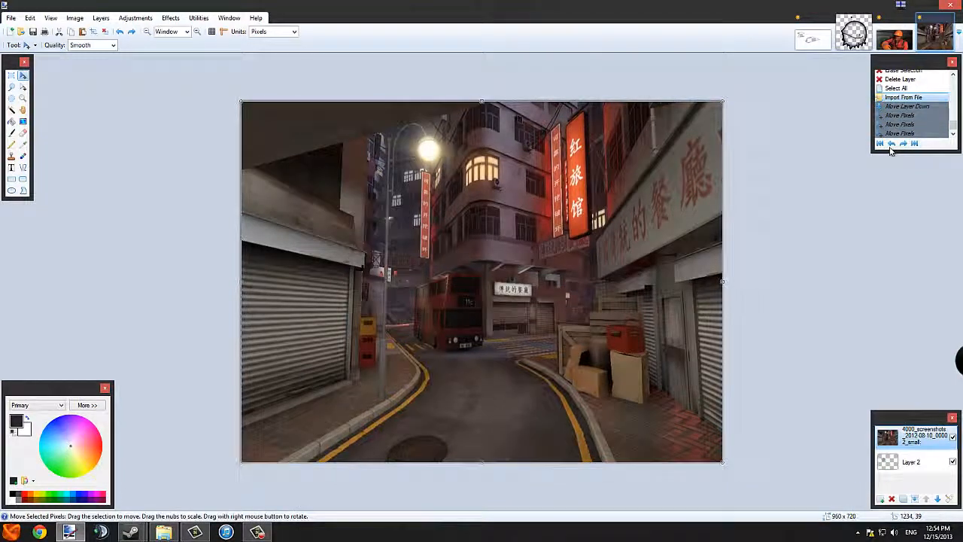
left_click(891, 143)
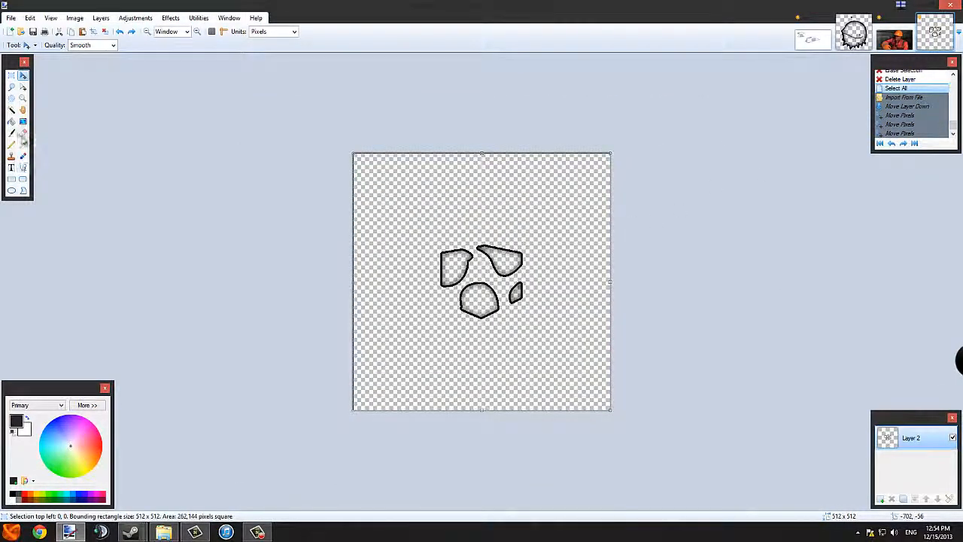
- Try erasing part of the tapered shape's outline with a brush width of 2, and undo the erasing
left_click(23, 134)
left_click_drag(500, 260, 496, 248)
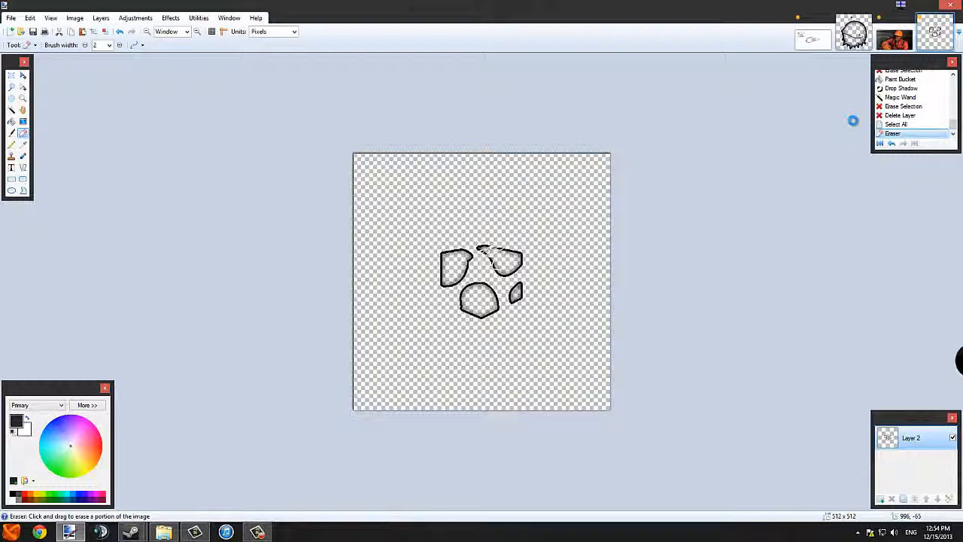
key("ctrl+z")
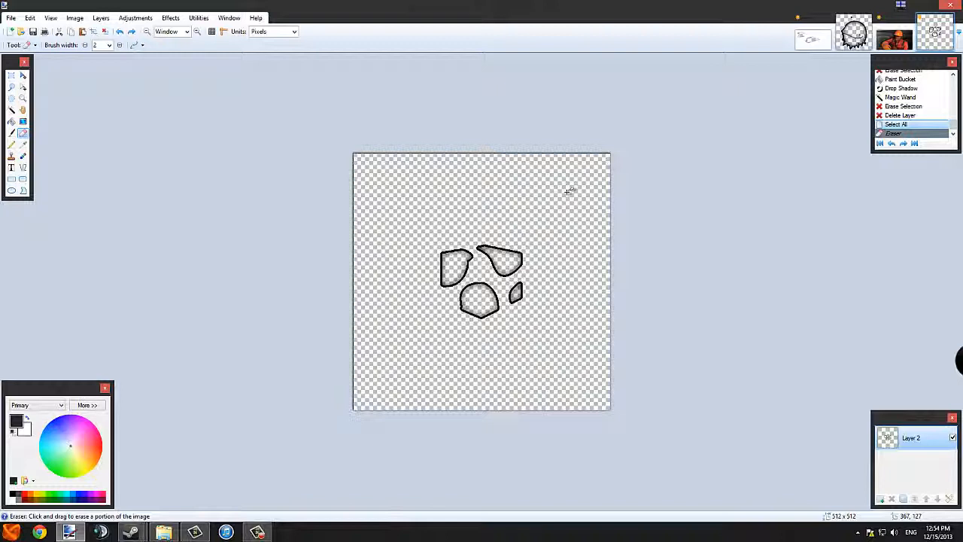
- Review the indented microbe and the indented white cut-out shapes in the other open images
left_click(862, 20)
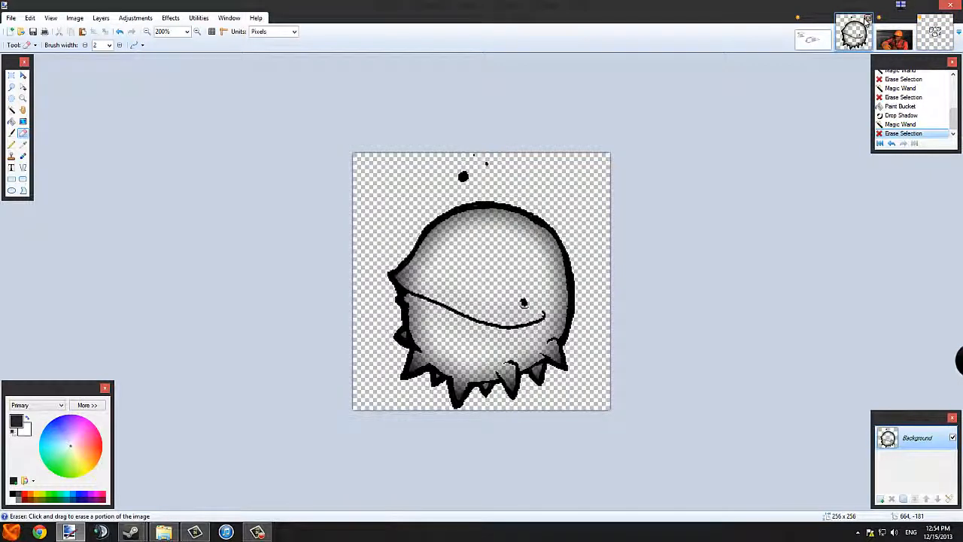
left_click(821, 39)
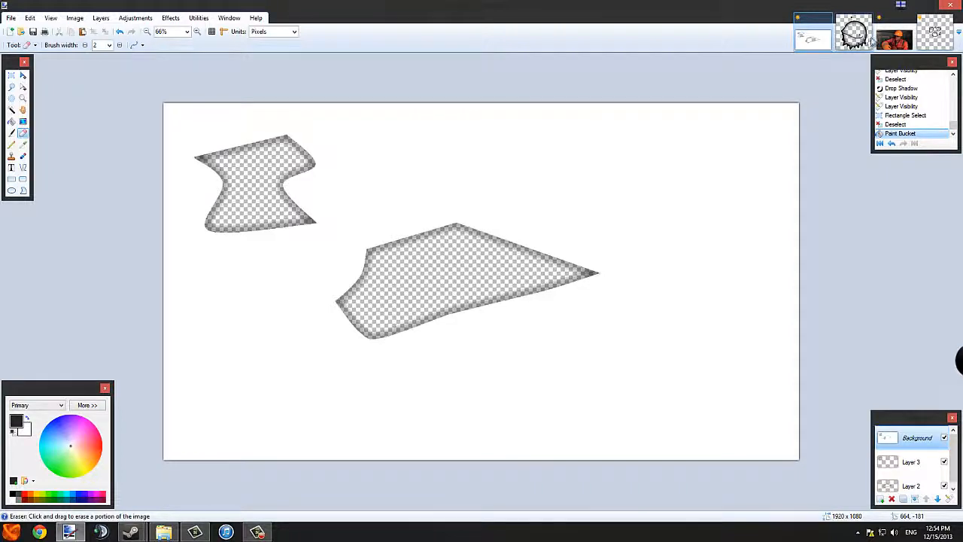
left_click(907, 39)
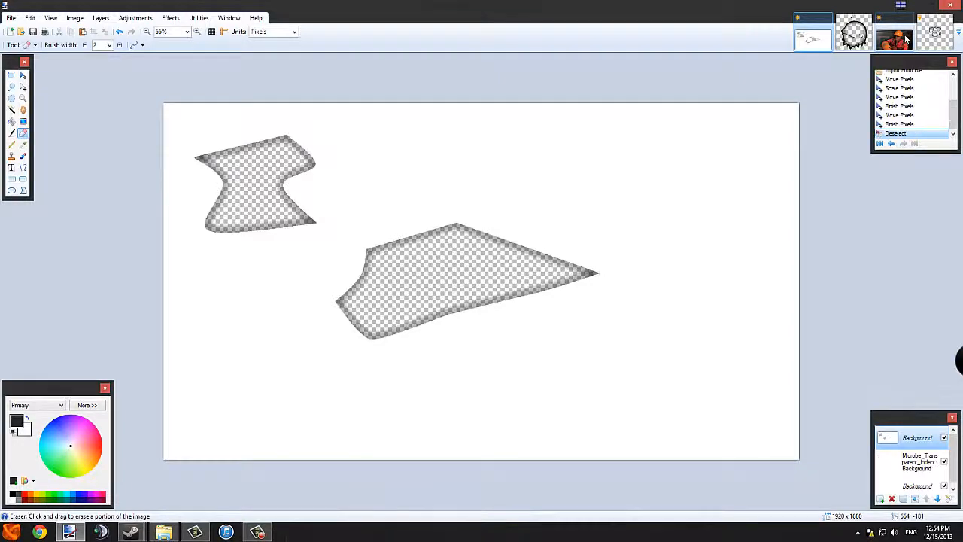
left_click(854, 34)
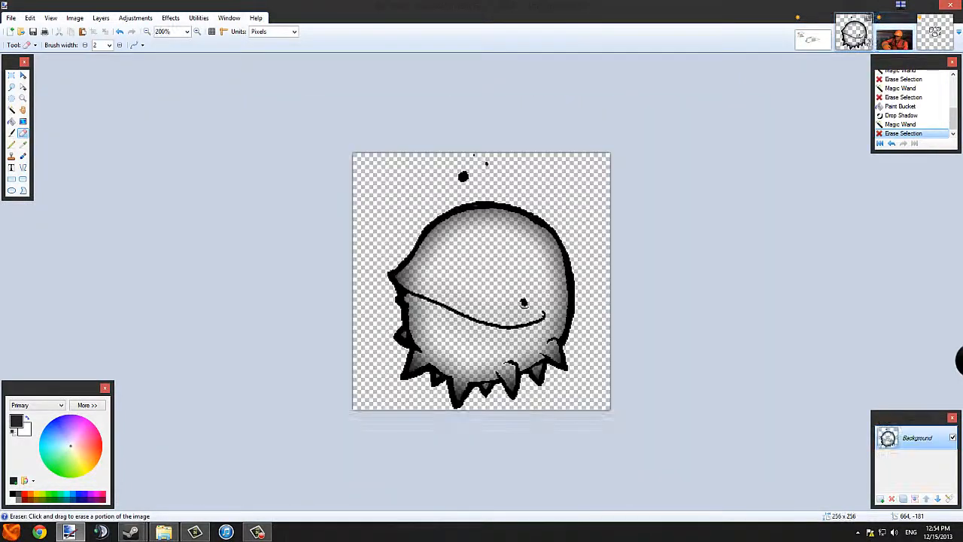
left_click(817, 39)
left_click(818, 42)
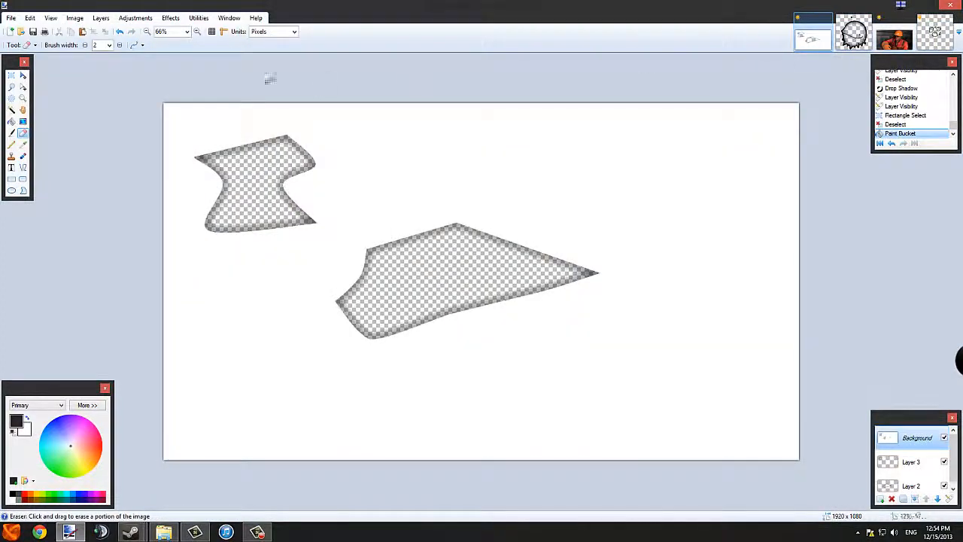
left_click(170, 18)
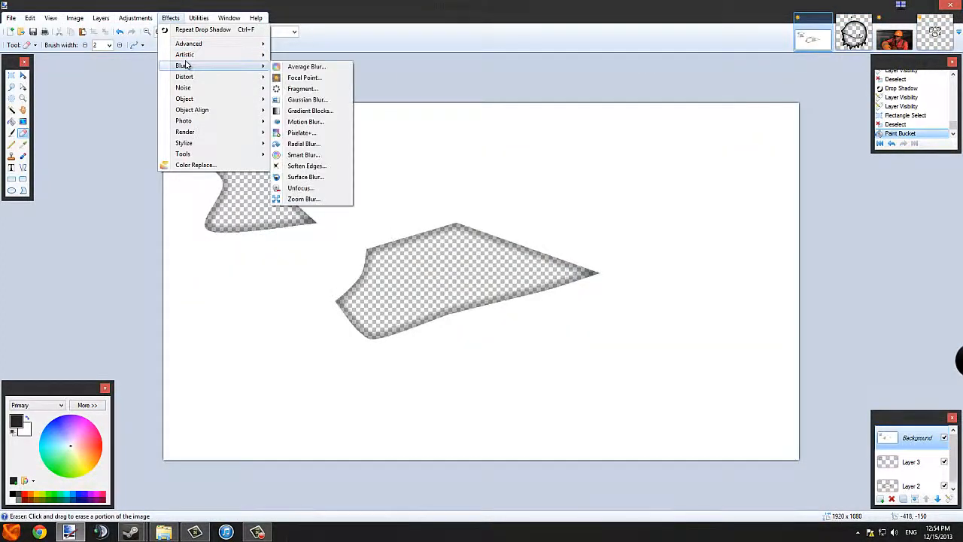
left_click(170, 16)
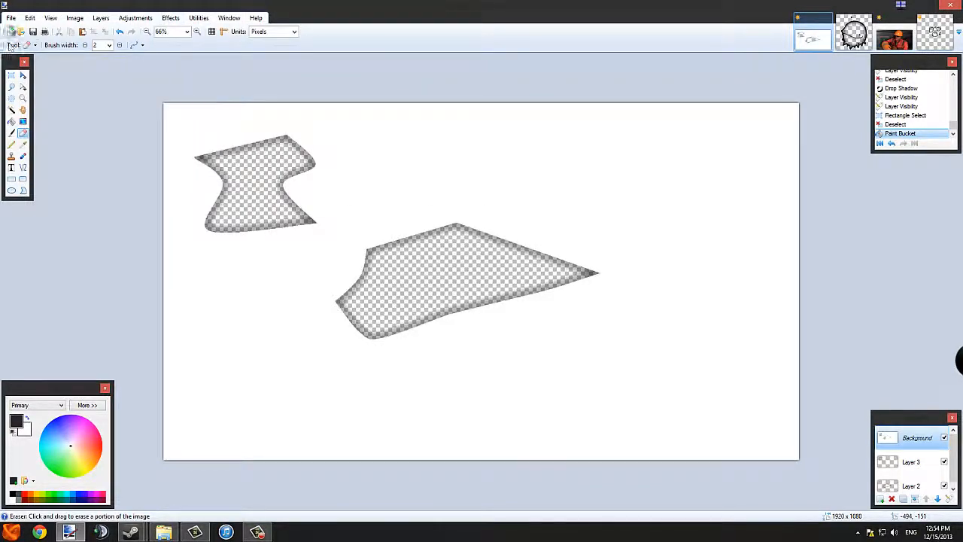
- Open 300px-Item_P-BODY_SHRUG.png and 300px-Item_P-BODY_SHRUG_OUTLINED.png from the Pictures library as separate images
left_click(11, 18)
left_click(24, 41)
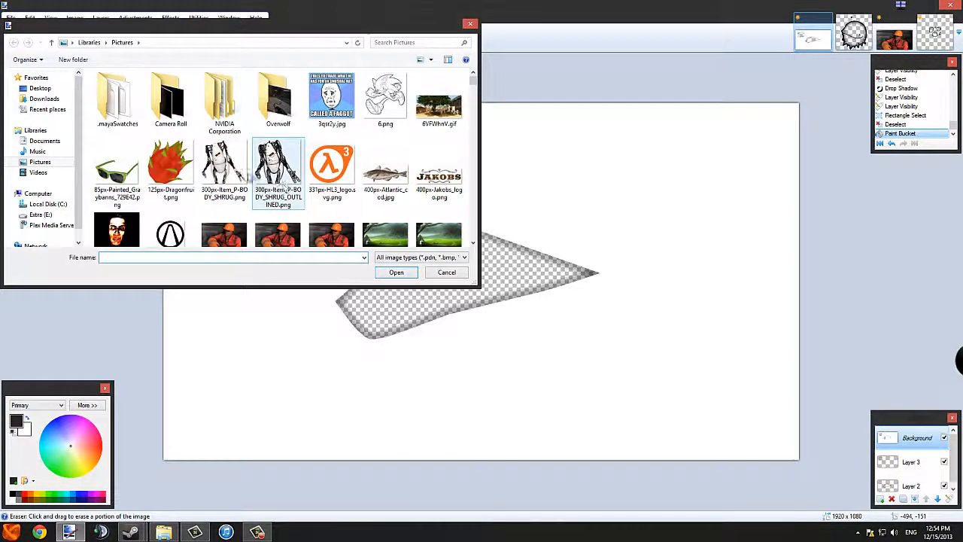
double_click(236, 168)
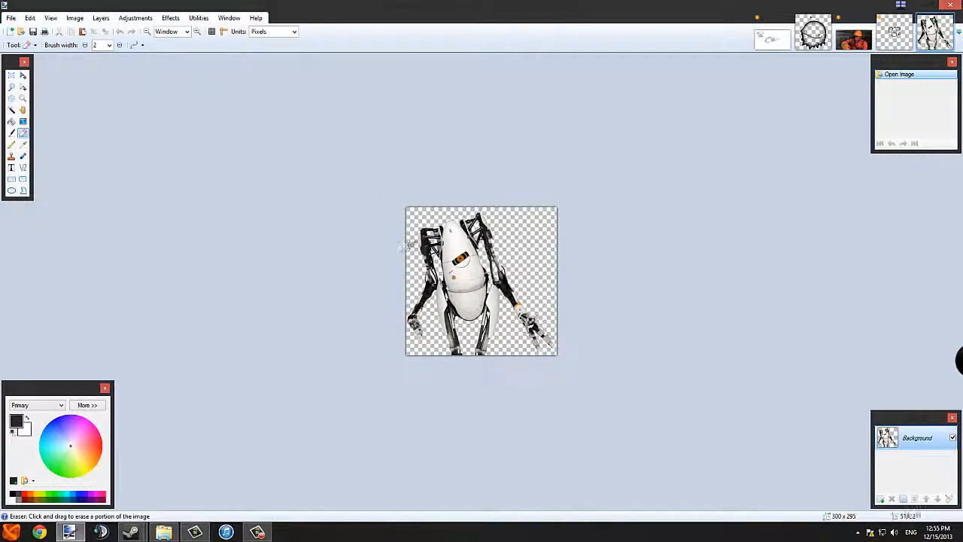
left_click(11, 17)
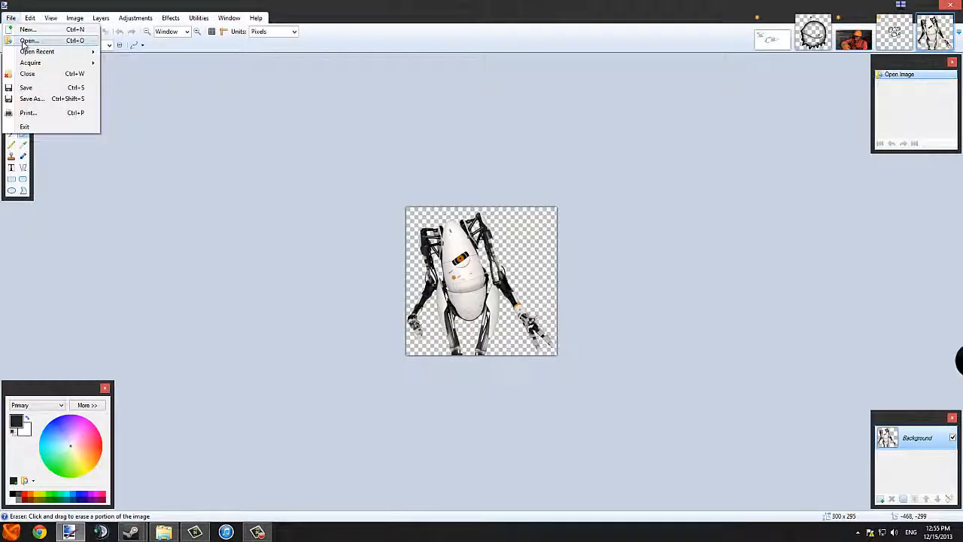
left_click(25, 41)
left_click(277, 168)
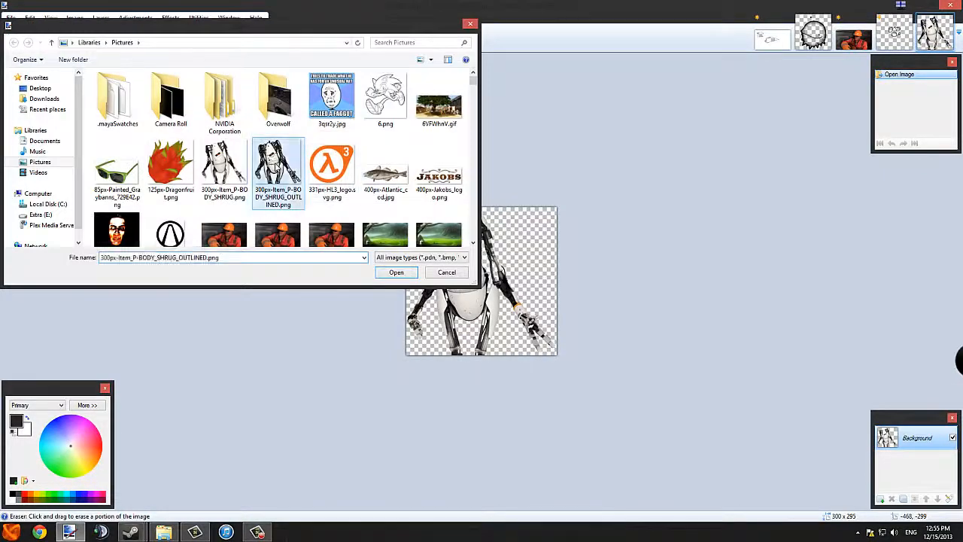
double_click(279, 164)
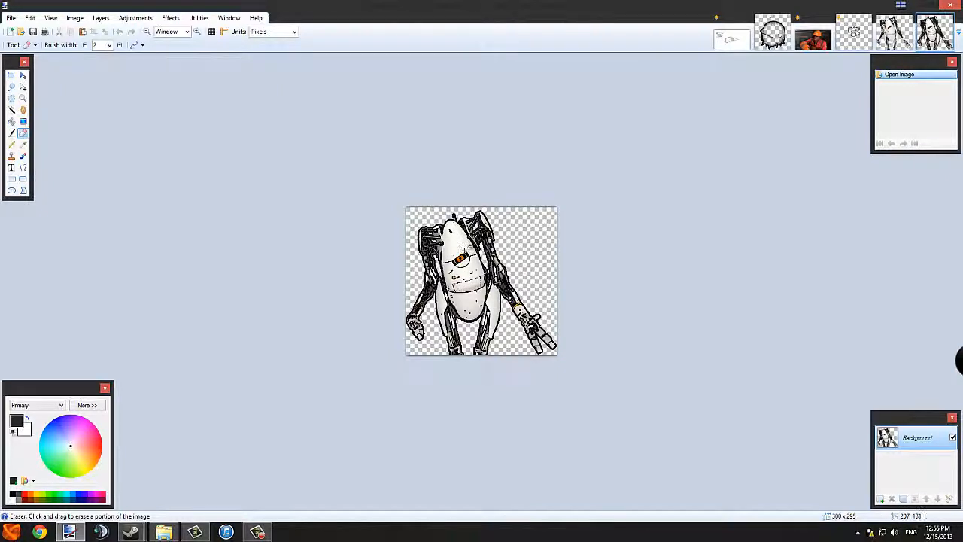
- Preview the Outline Object effect on the outlined P-body robot with a softness of 163, and discard it
left_click(171, 17)
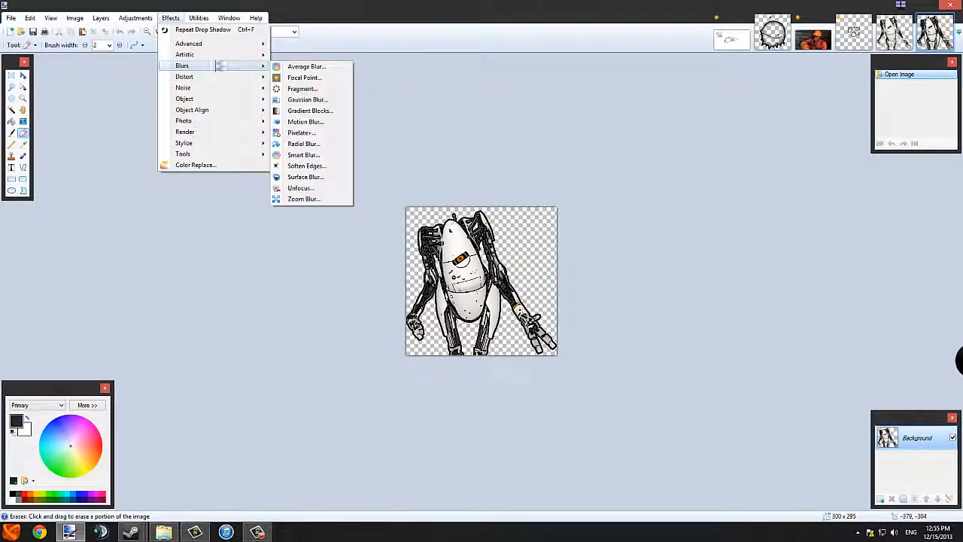
mouse_move(198, 61)
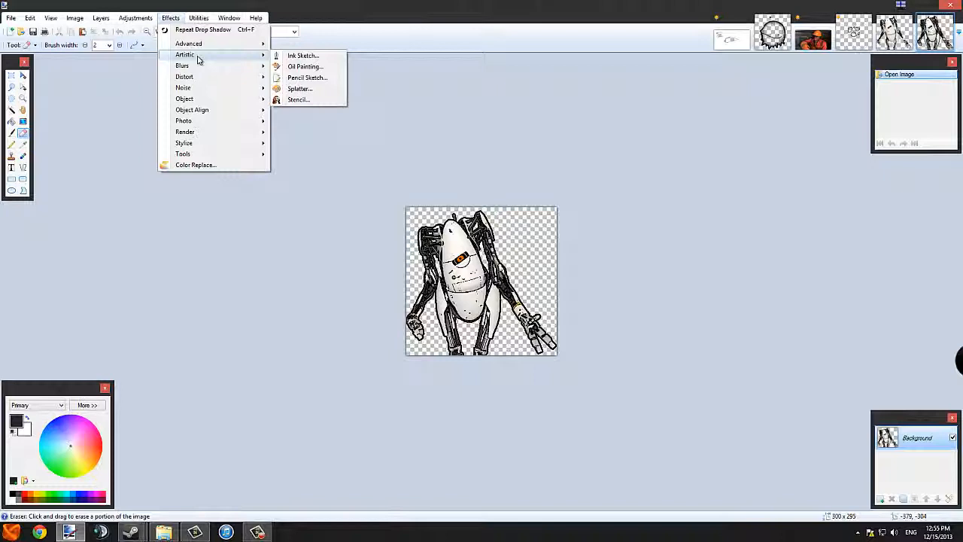
left_click(171, 17)
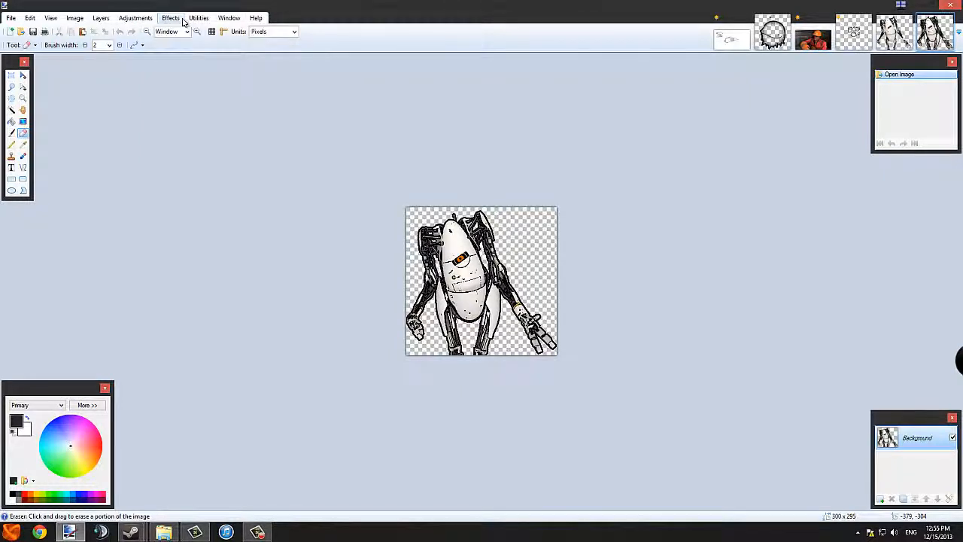
left_click(170, 18)
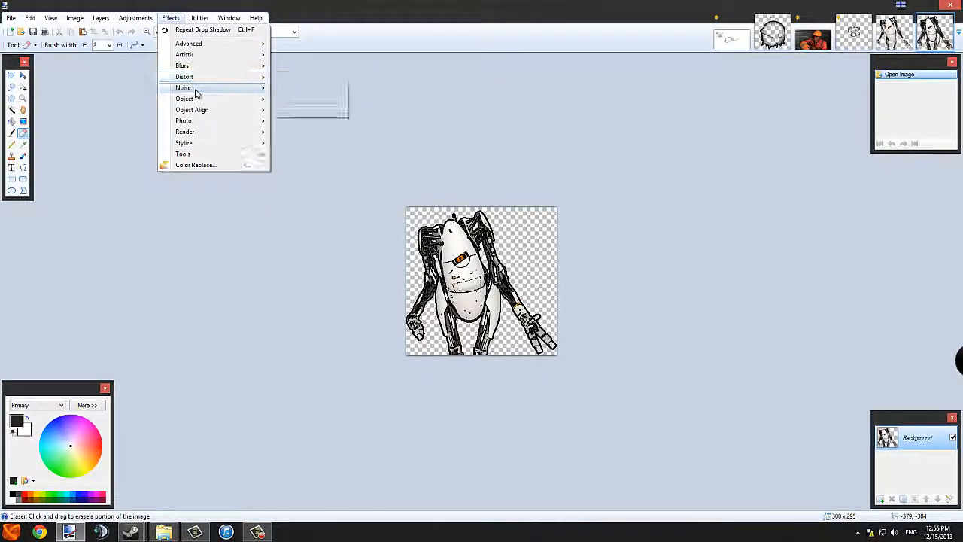
mouse_move(196, 90)
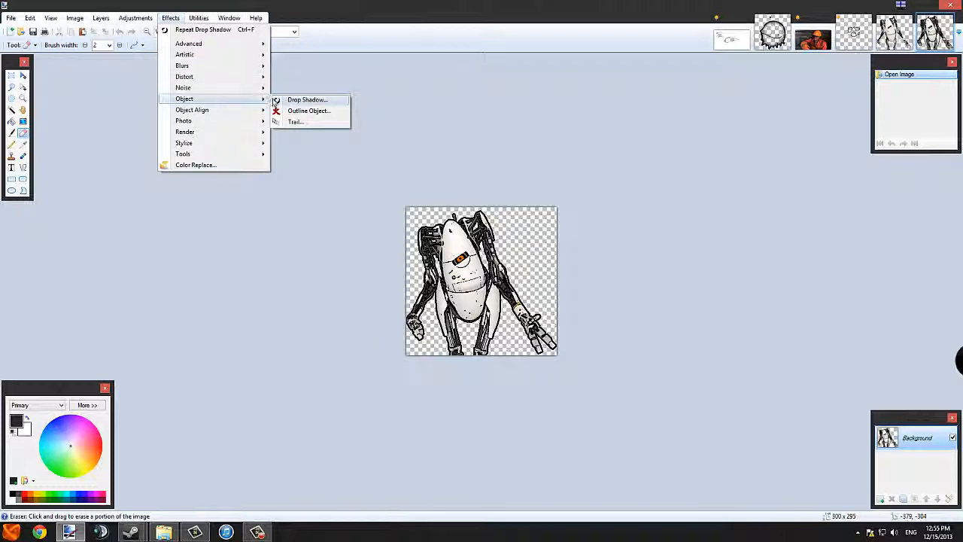
left_click(307, 110)
left_click_drag(443, 151, 727, 105)
mouse_move(724, 146)
left_mouse_down()
mouse_move(773, 149)
mouse_move(737, 150)
left_mouse_up()
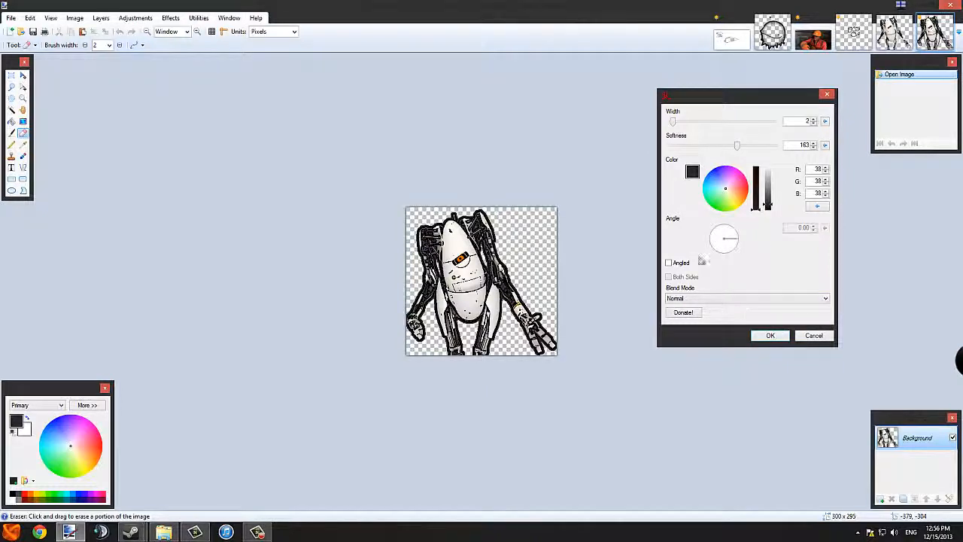
left_click(813, 332)
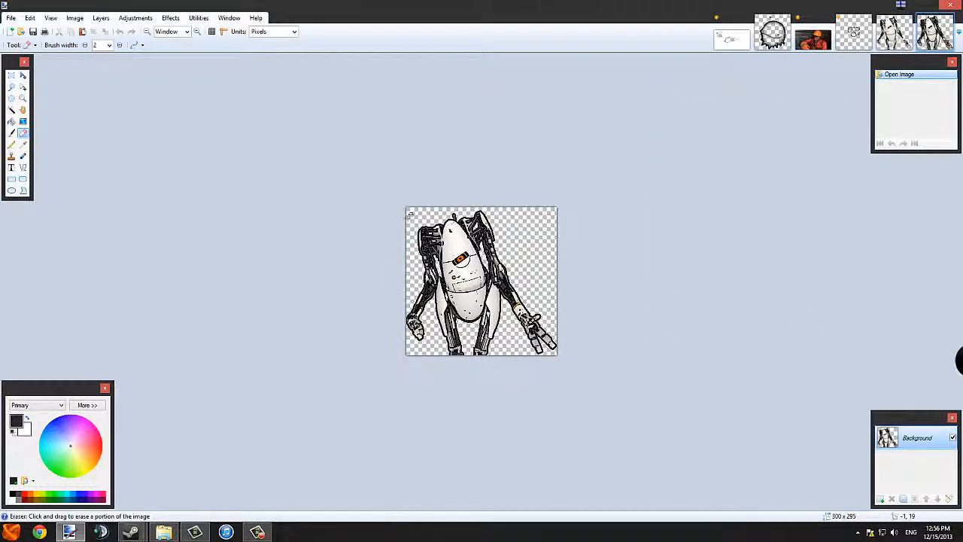
- Preview the Drop Shadow effect on the outlined robot image without applying it
left_click(170, 17)
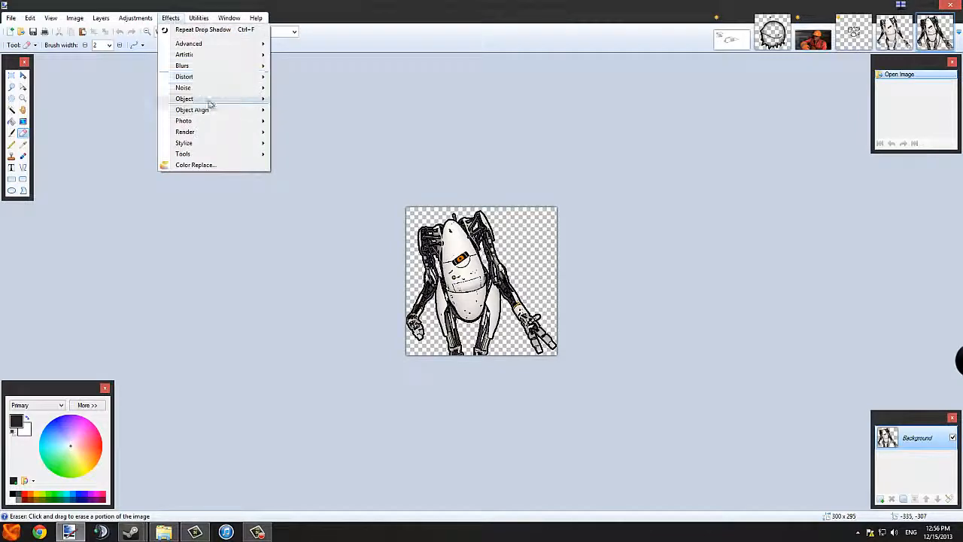
mouse_move(208, 98)
left_click(289, 98)
left_click_drag(463, 148, 740, 99)
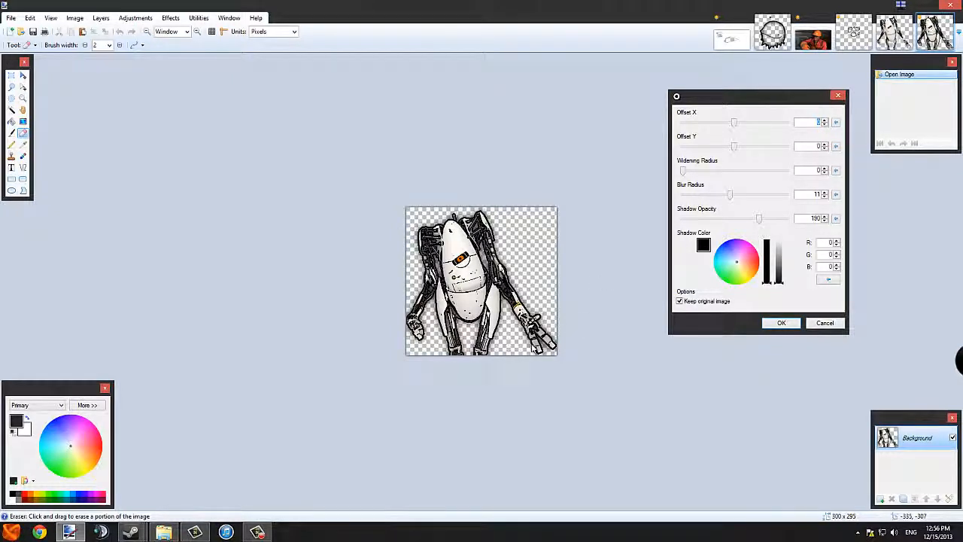
left_click(825, 324)
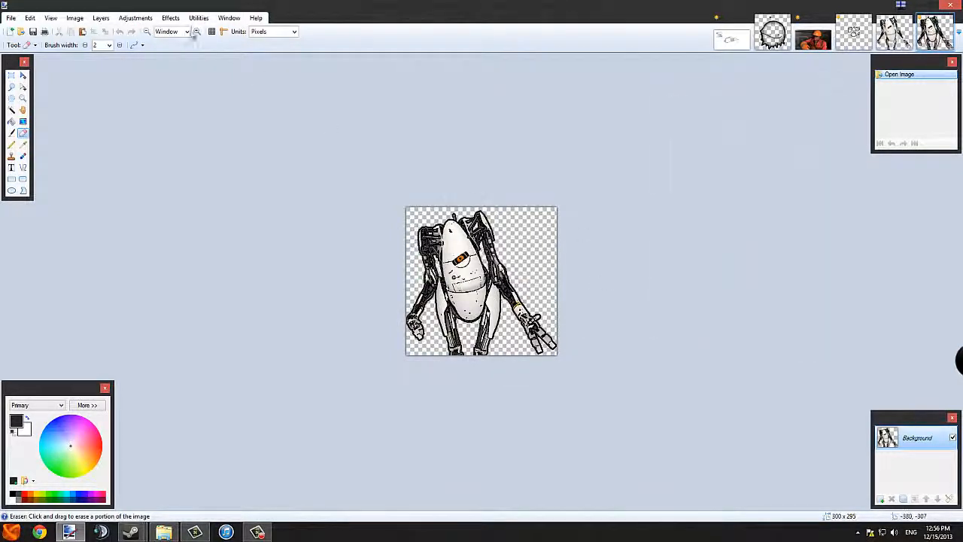
- Try warping the robot's head and body with the Liquify effect, and undo the distortion
left_click(199, 17)
left_click(170, 17)
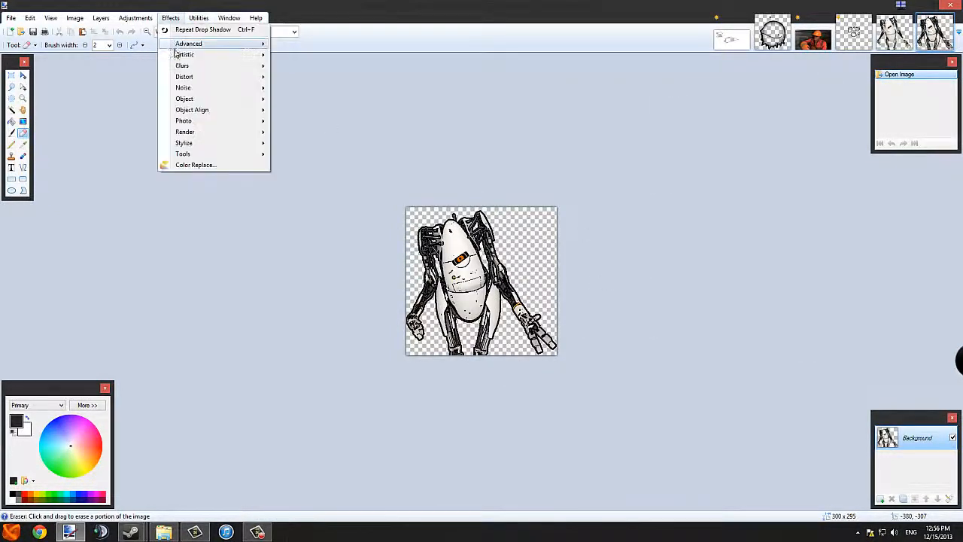
mouse_move(188, 153)
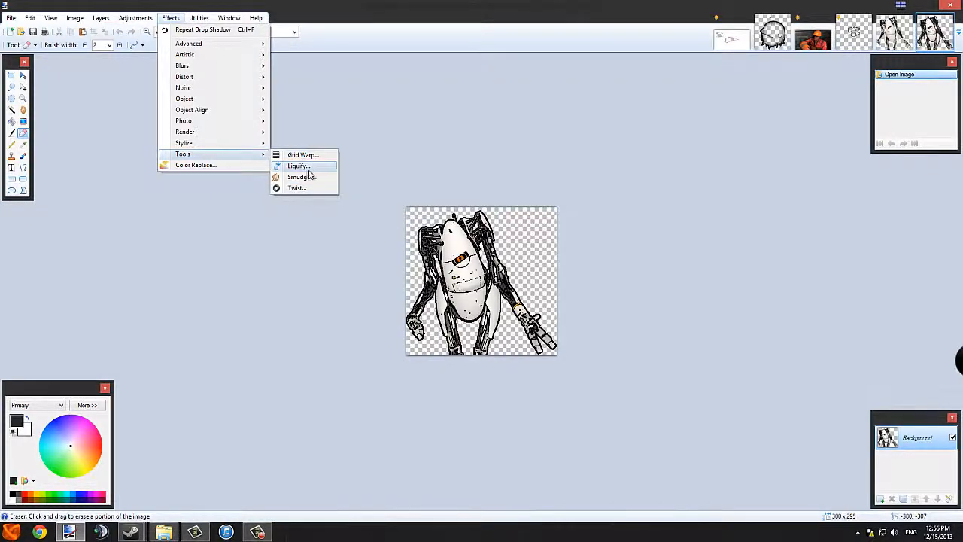
left_click(314, 166)
mouse_move(487, 277)
left_mouse_down()
mouse_move(462, 247)
mouse_move(476, 277)
left_mouse_up()
mouse_move(476, 275)
left_mouse_down()
mouse_move(548, 239)
mouse_move(518, 230)
left_mouse_up()
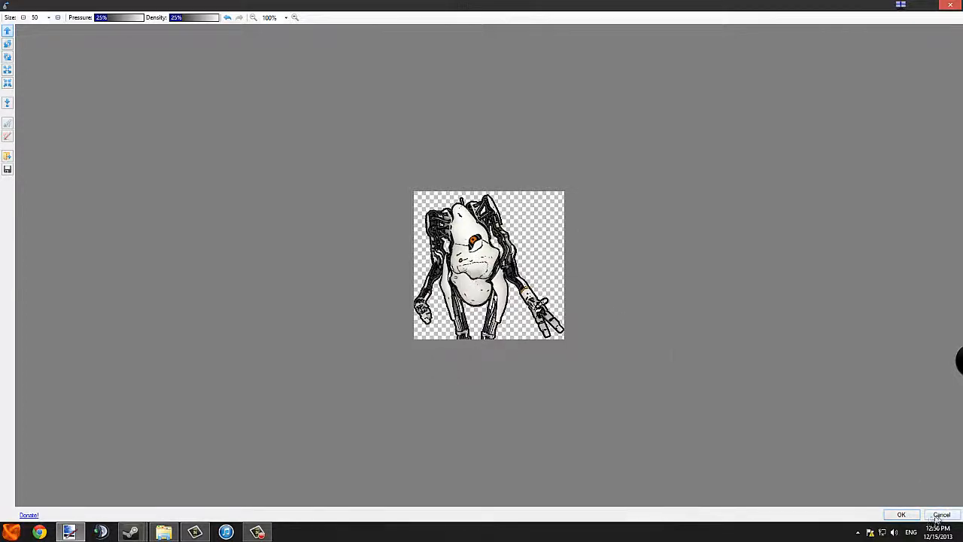
left_click(901, 514)
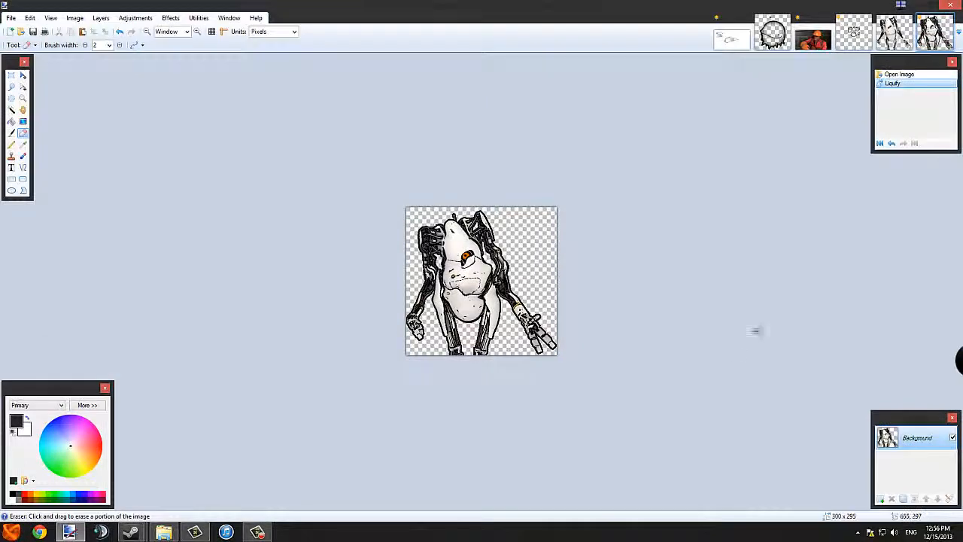
left_click(891, 143)
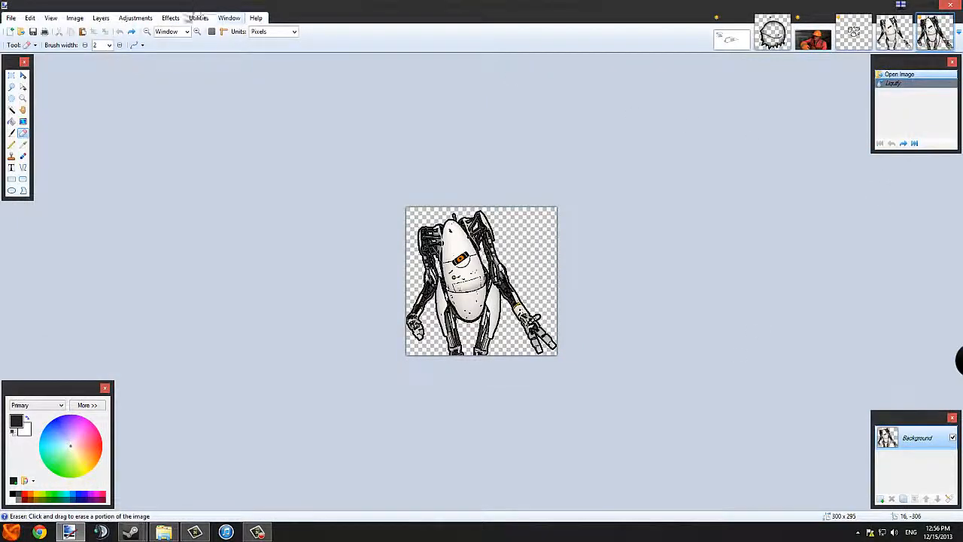
- Try smearing the robot's head with the Smudge effect's soft brush, and discard the result
left_click(171, 18)
mouse_move(226, 154)
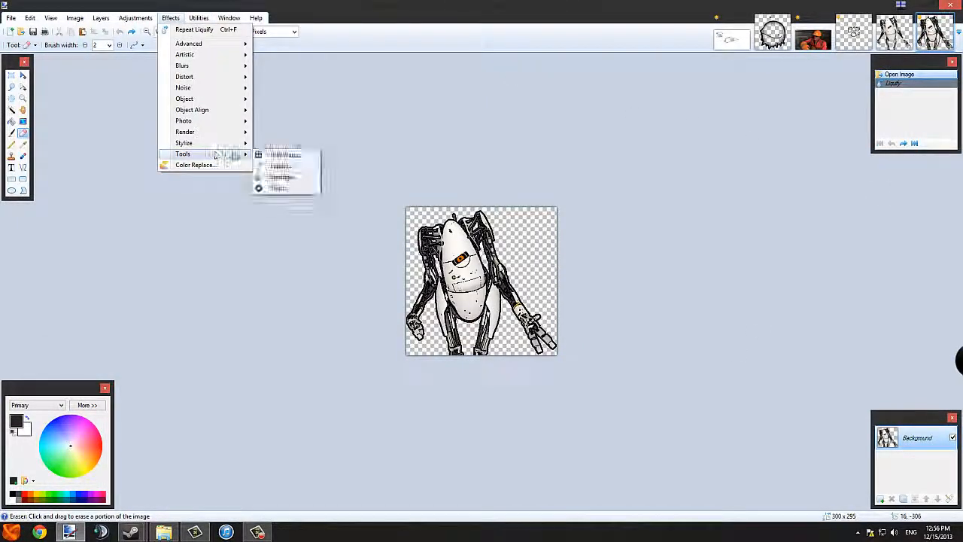
left_click(280, 178)
mouse_move(487, 217)
left_mouse_down()
mouse_move(453, 231)
mouse_move(461, 216)
mouse_move(473, 253)
mouse_move(455, 260)
mouse_move(460, 226)
mouse_move(500, 214)
left_mouse_up()
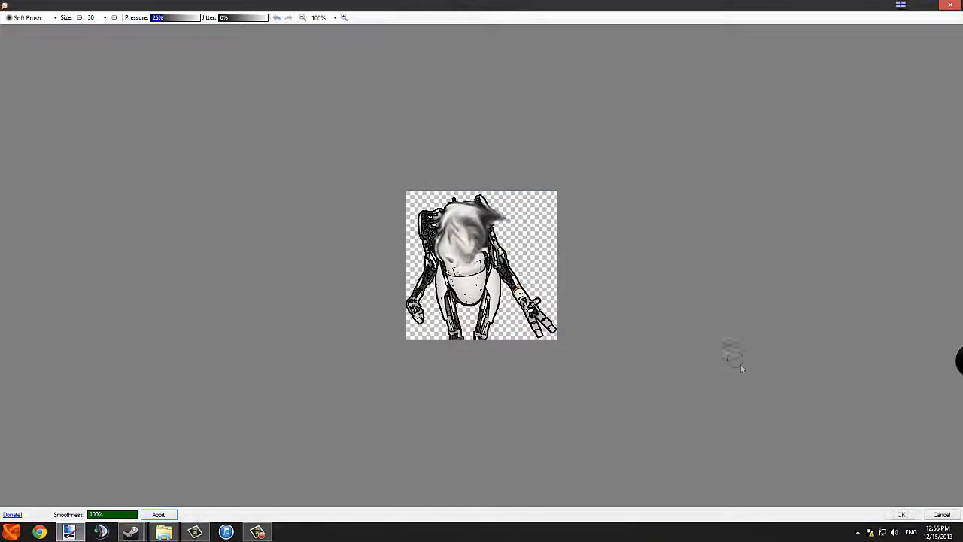
left_click(941, 515)
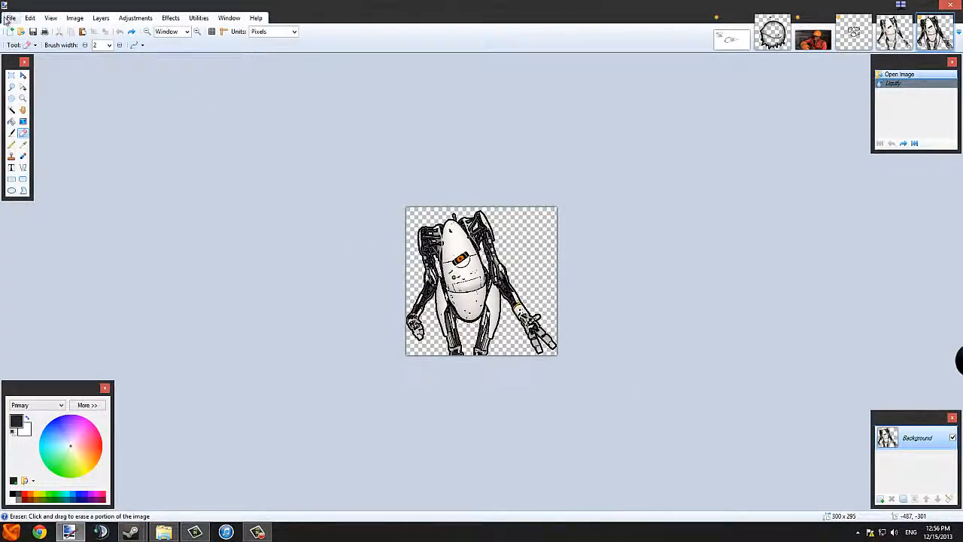
- Open Night_Shot.png from the Pictures library as a separate image
left_click(11, 17)
left_click(22, 39)
left_click(332, 154)
scroll(344, 239, "down", 8)
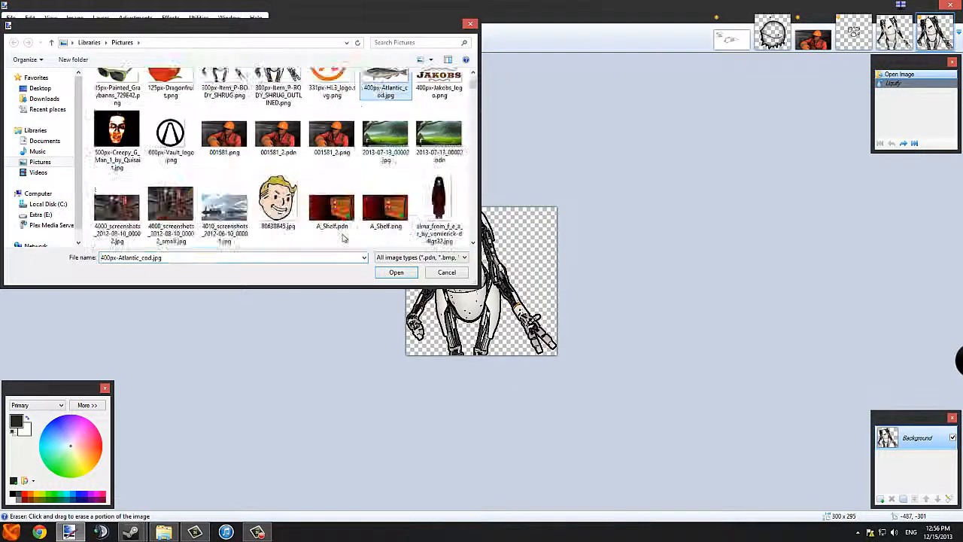
scroll(343, 239, "down", 15)
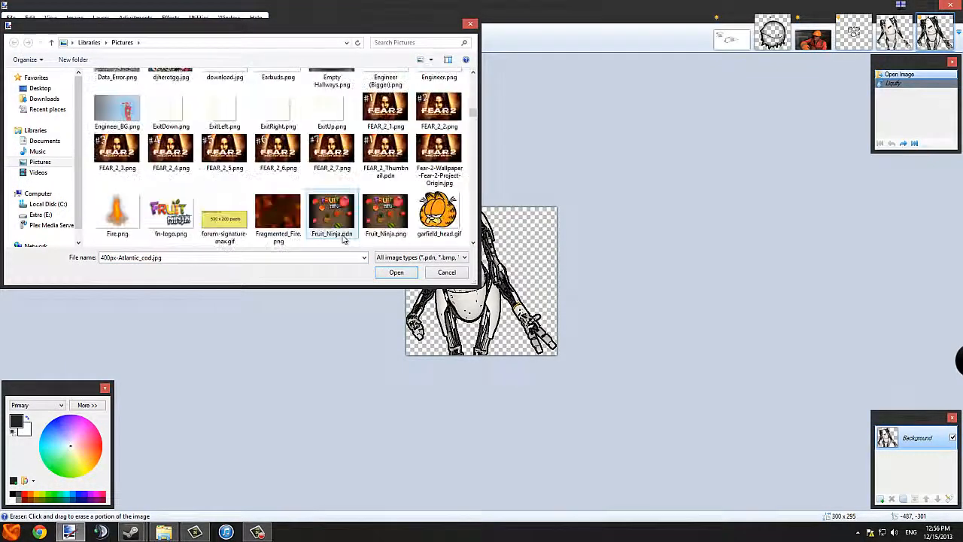
scroll(344, 239, "down", 15)
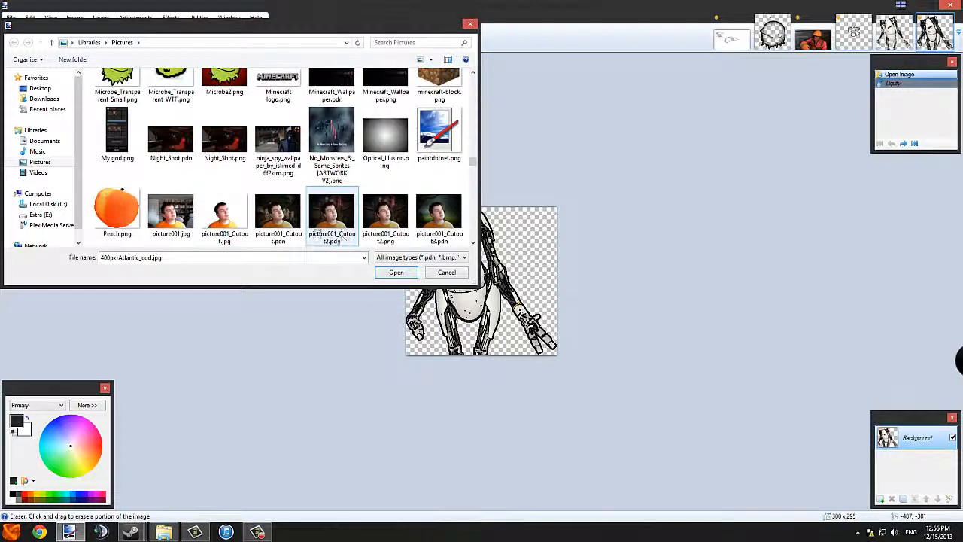
left_click(211, 143)
double_click(211, 143)
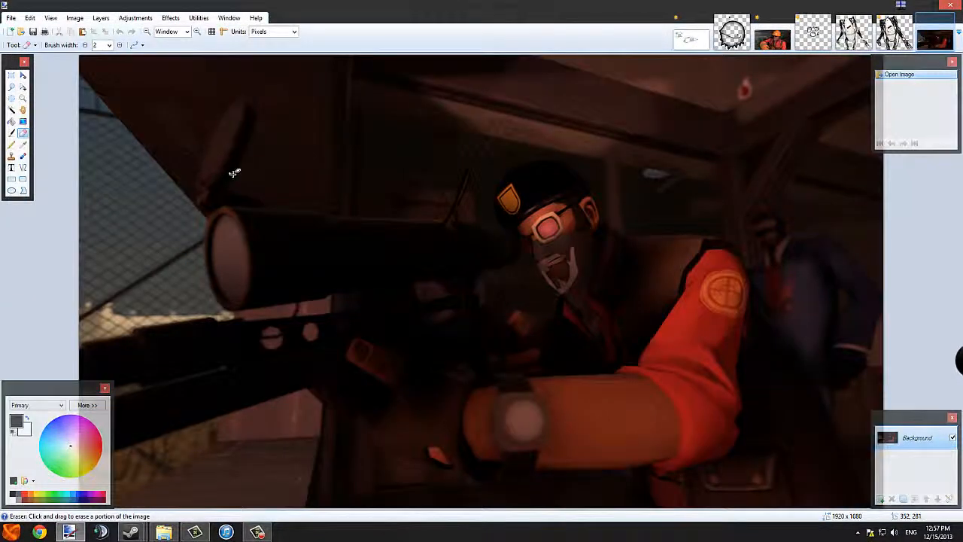